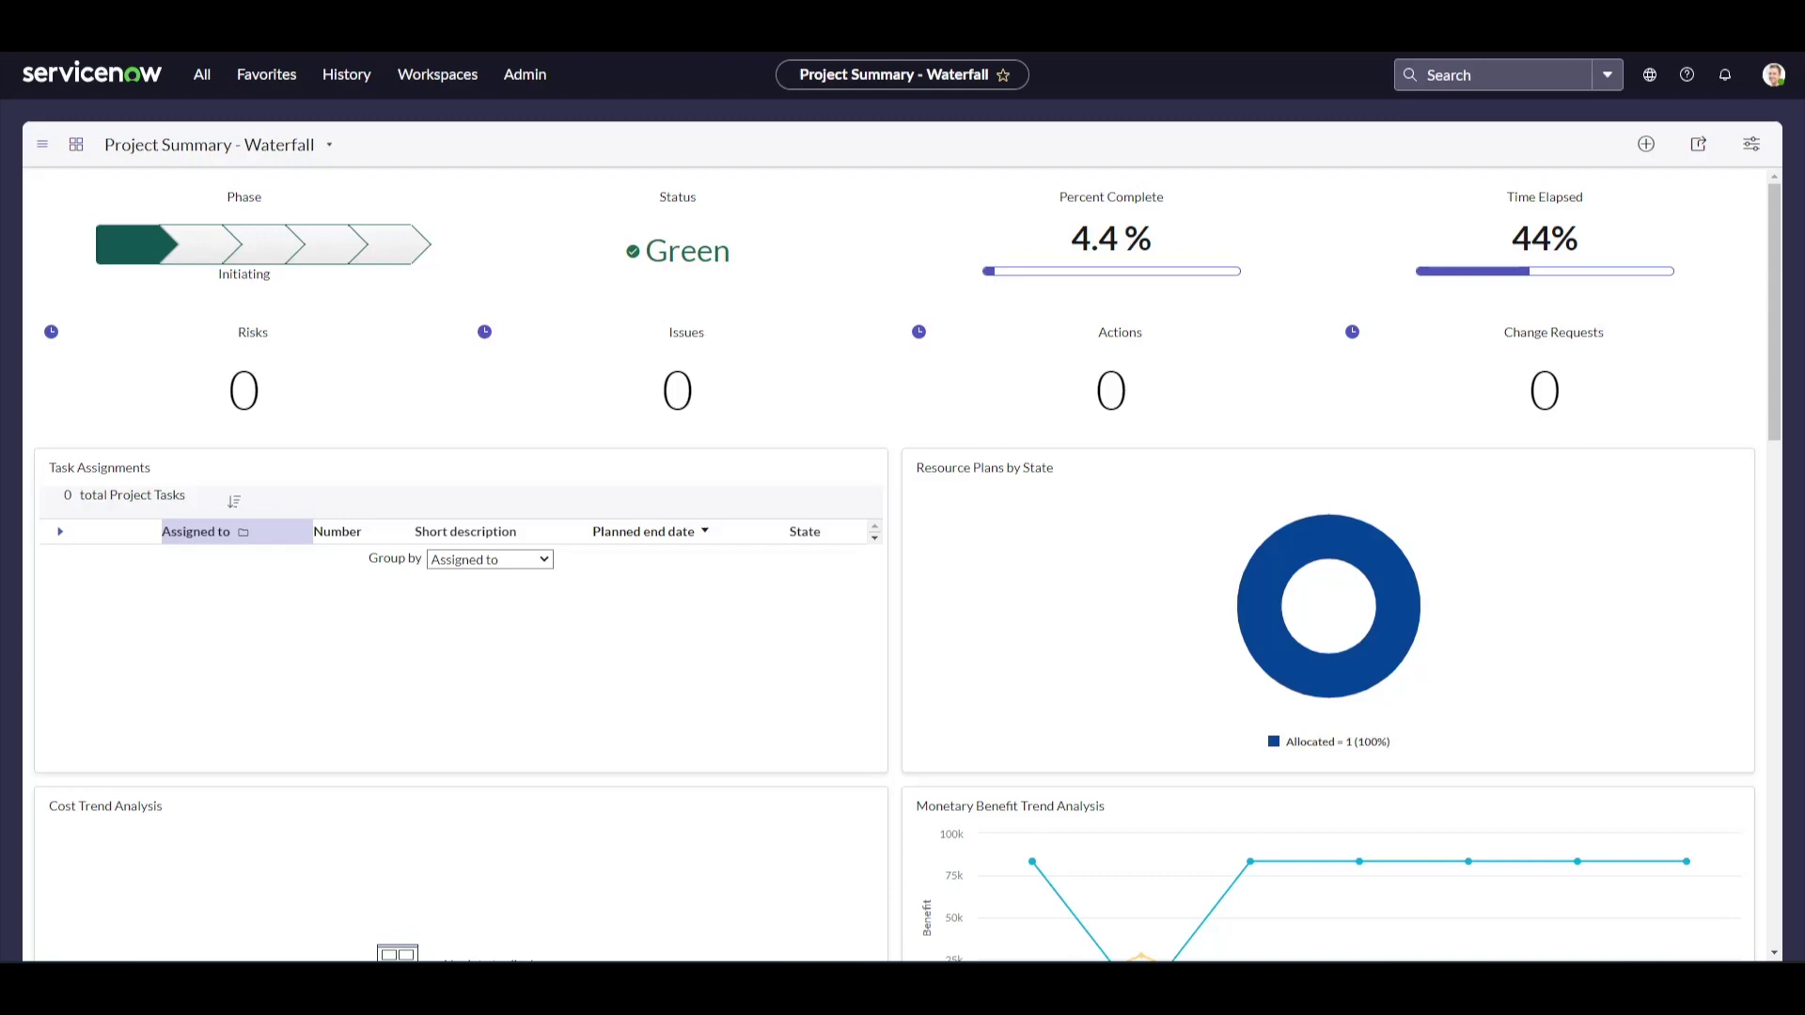
- Clear the navigator filter to search the applications catalogue for 'export to powerpoint'
click(203, 74)
triple_click(211, 126)
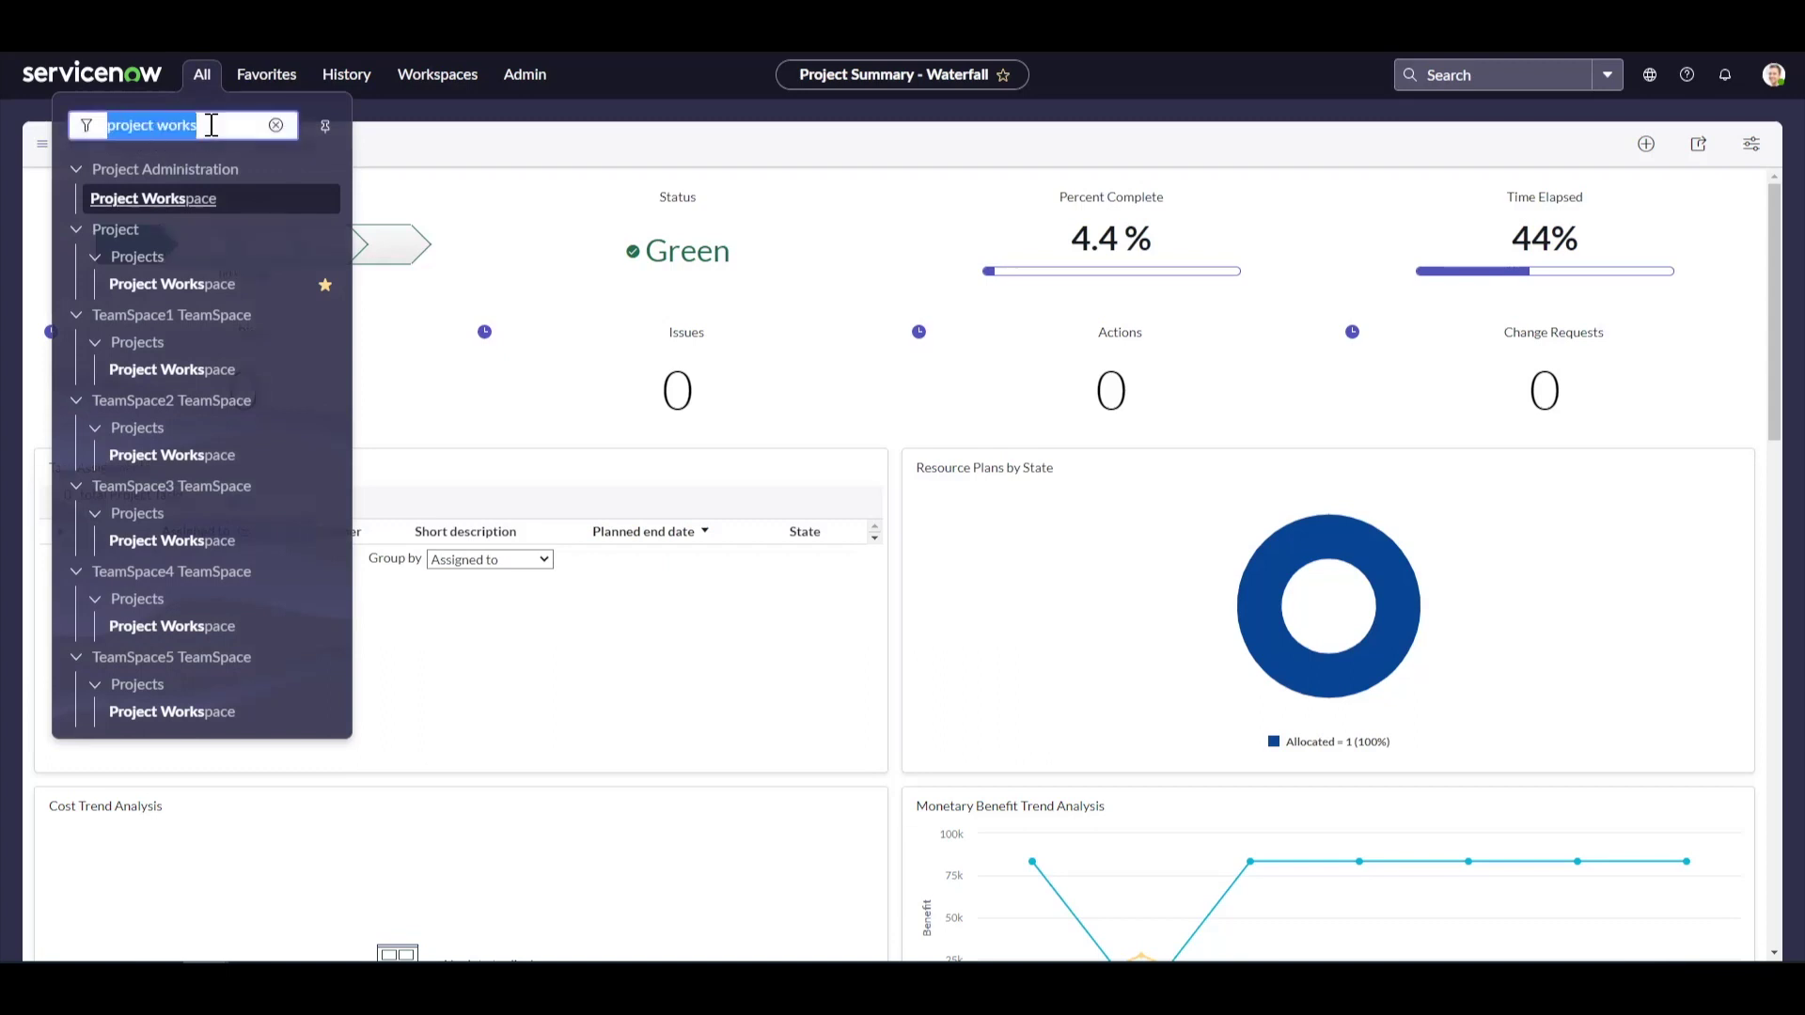
key(BackSpace)
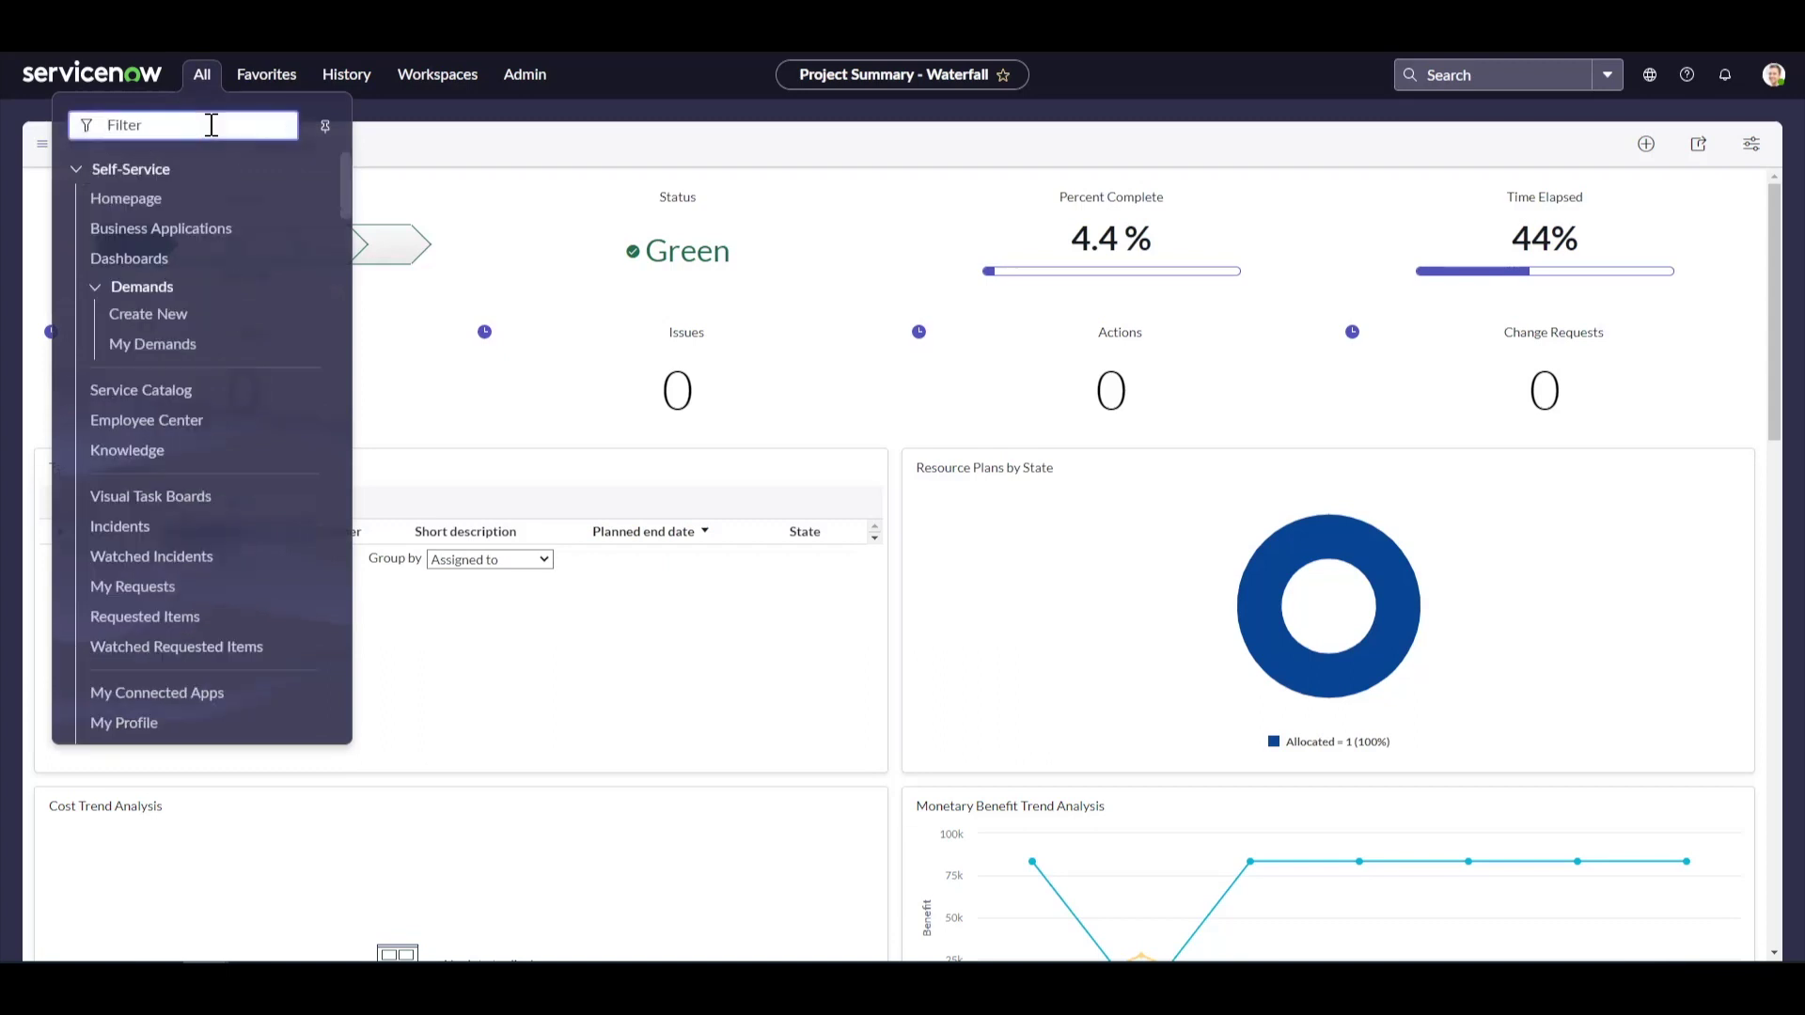
text(pluroj)
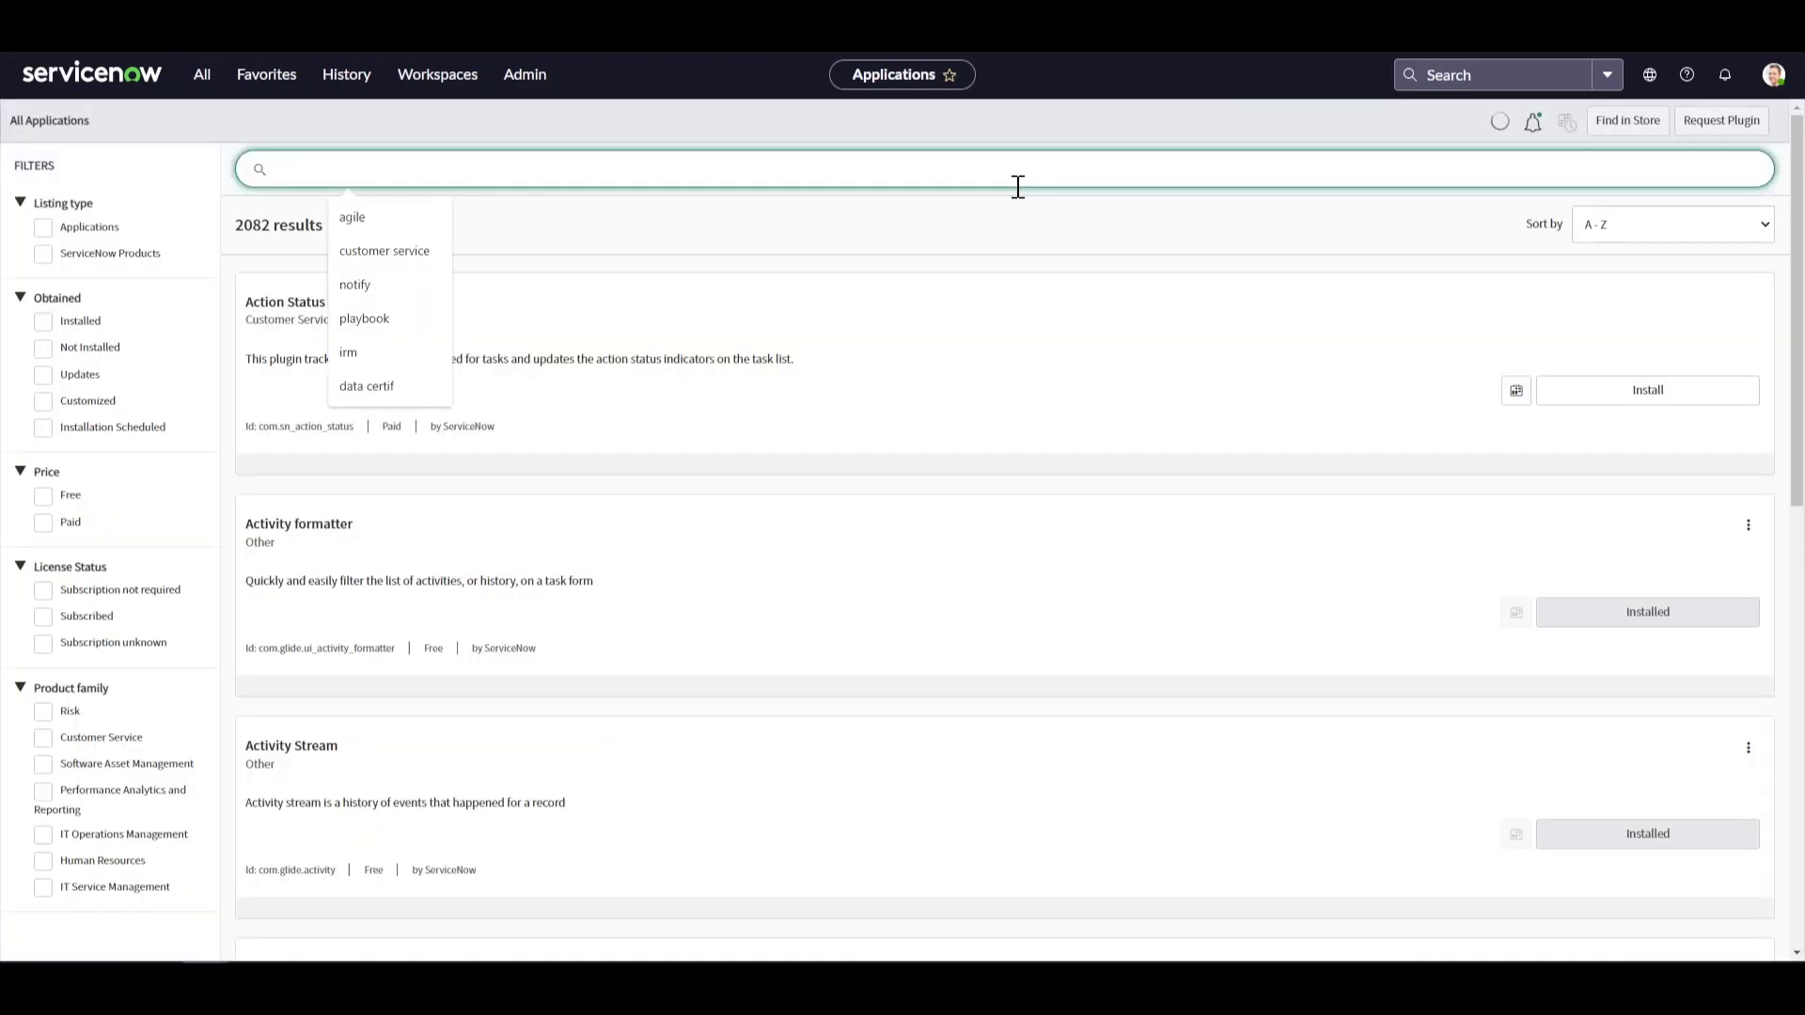
text(export to powerp)
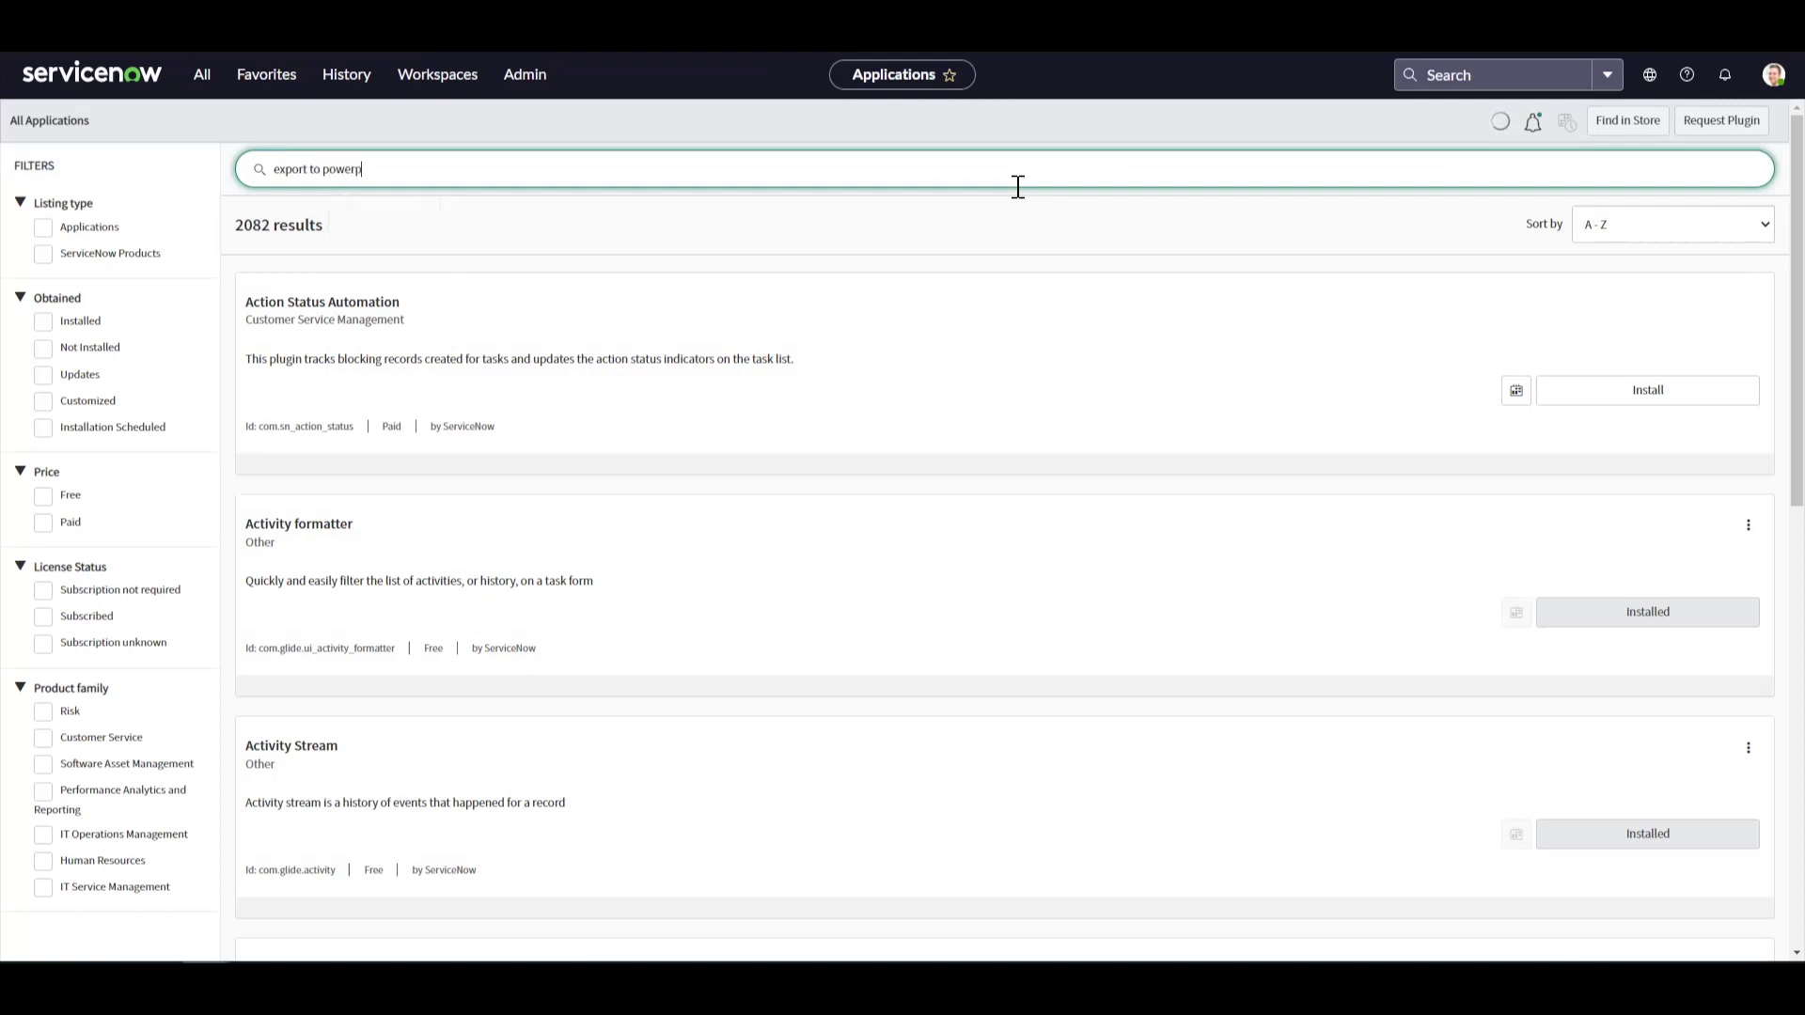
text(oint)
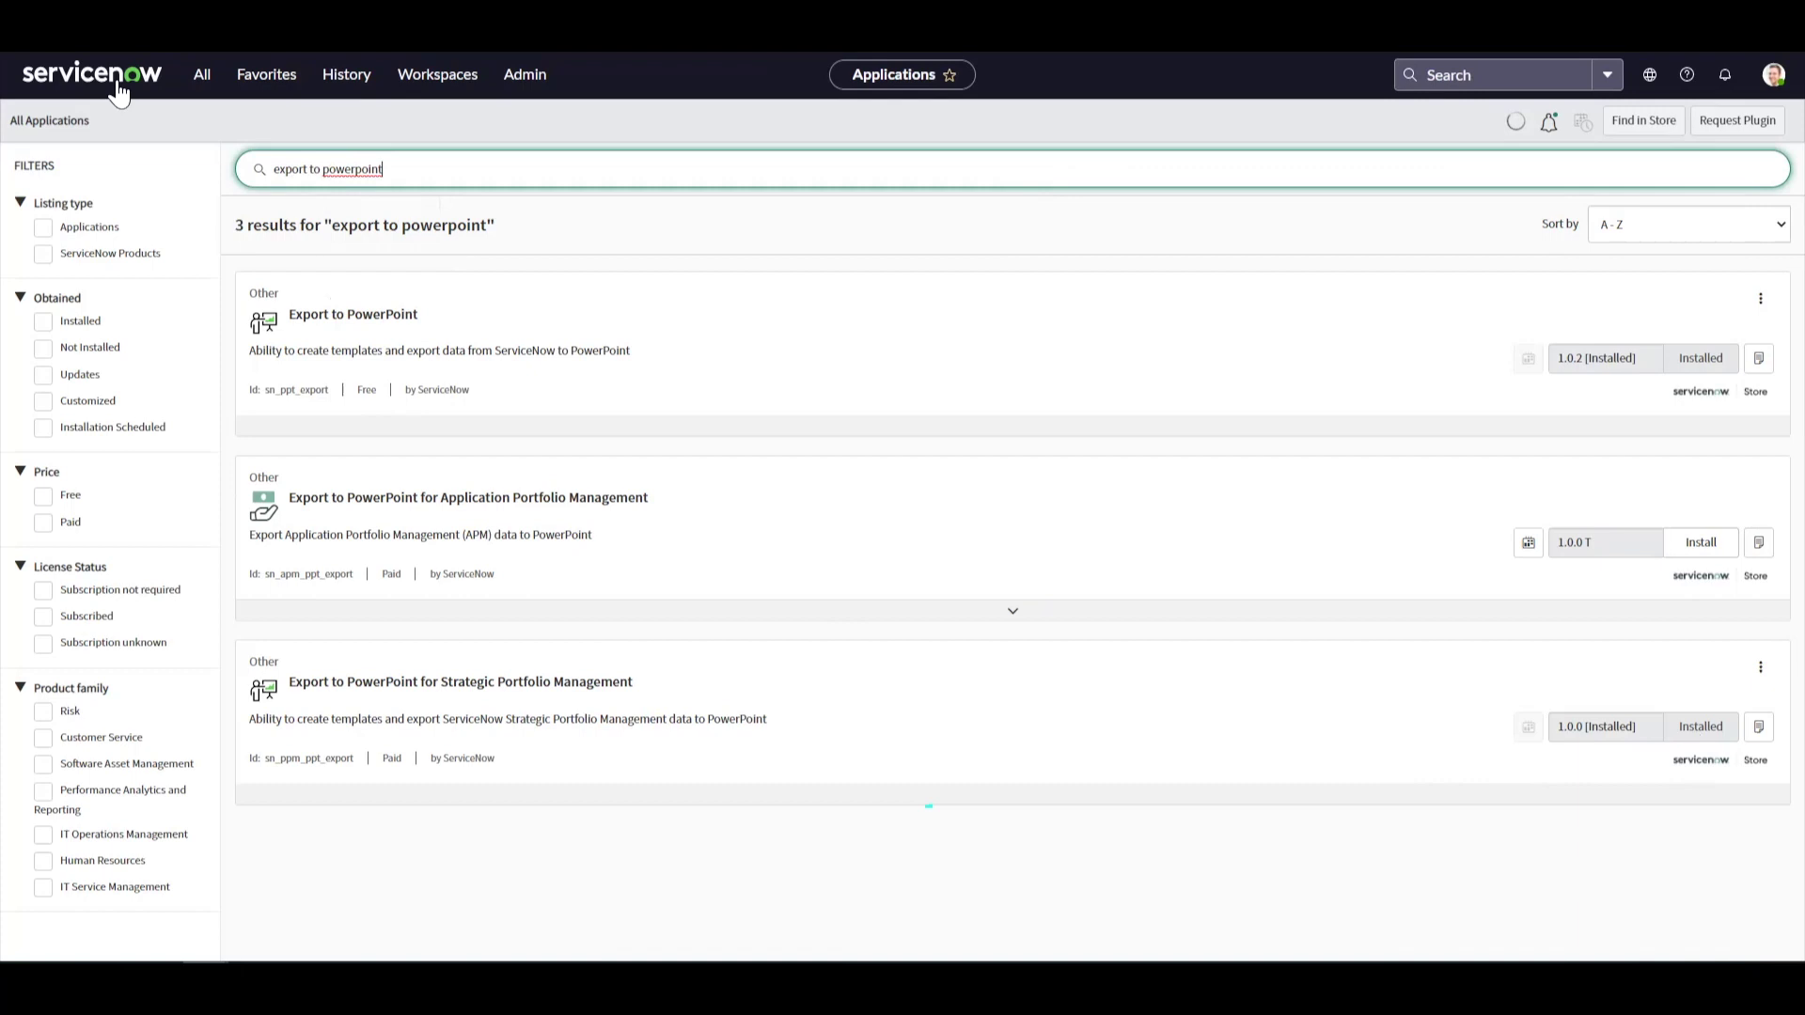
- Clear the 'plugins' navigator filter to look up PowerPoint Templates
click(202, 74)
text(plugins)
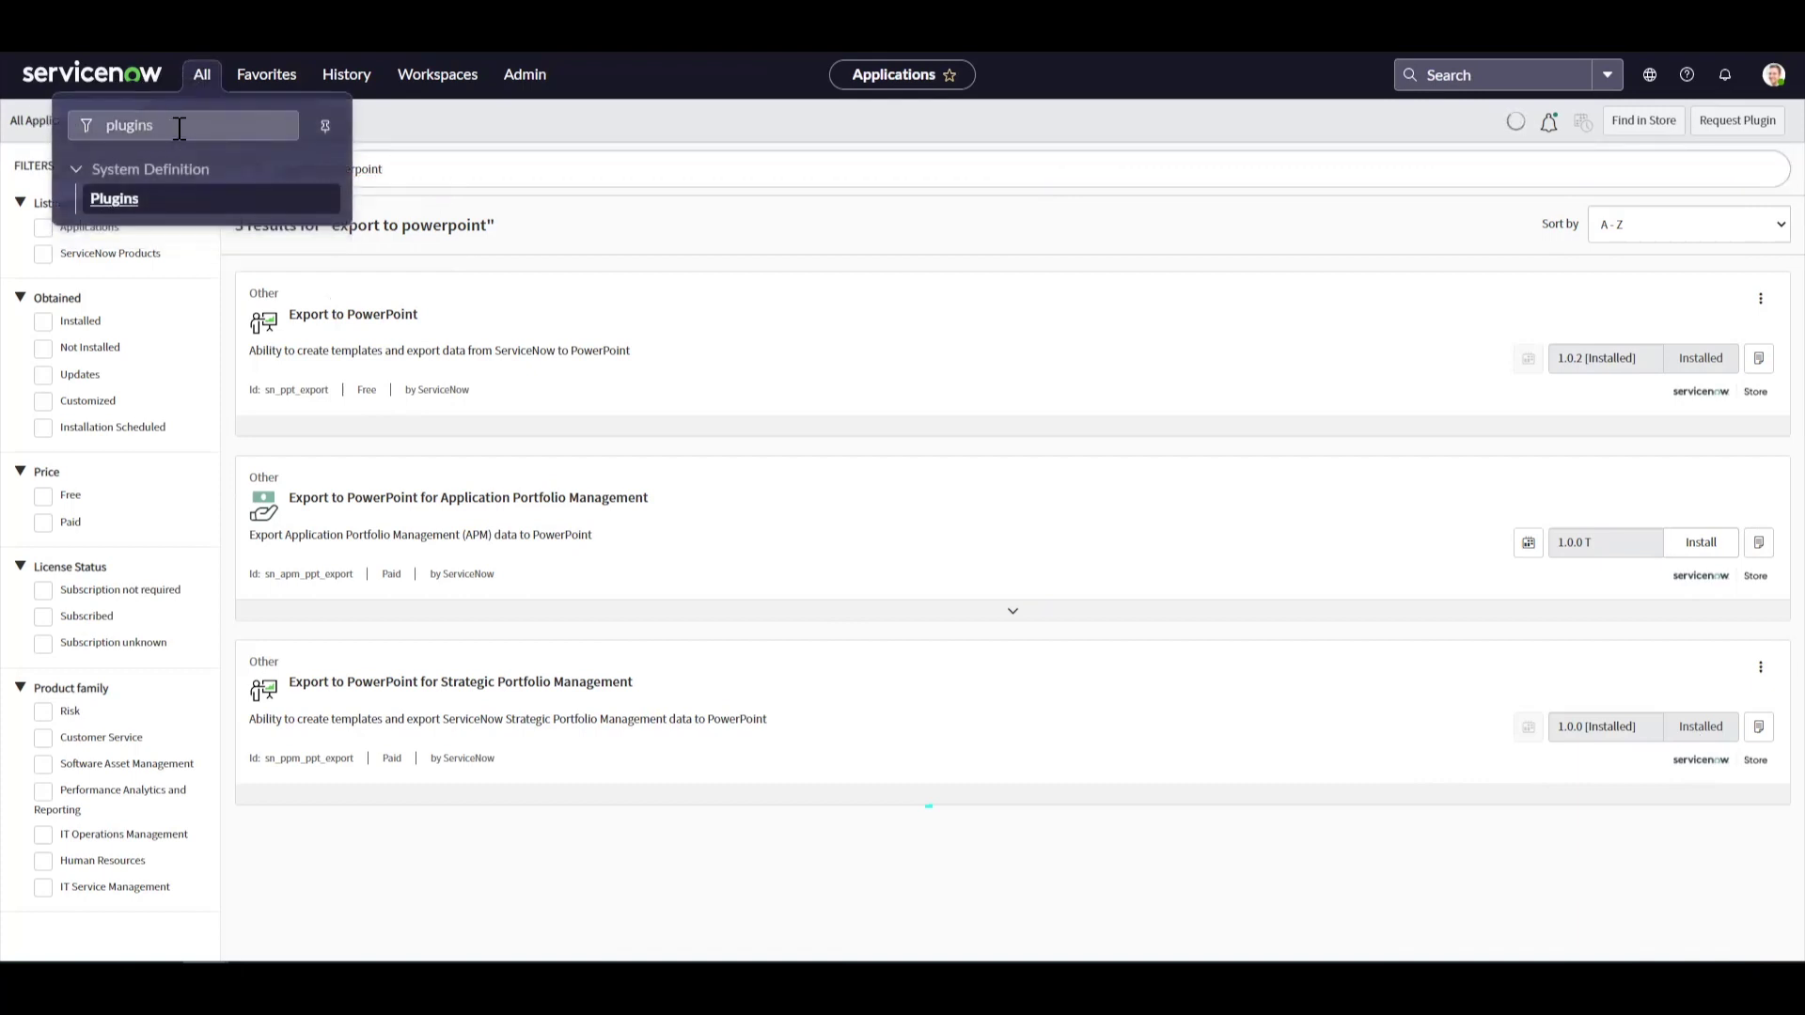
double_click(180, 127)
key(BackSpace)
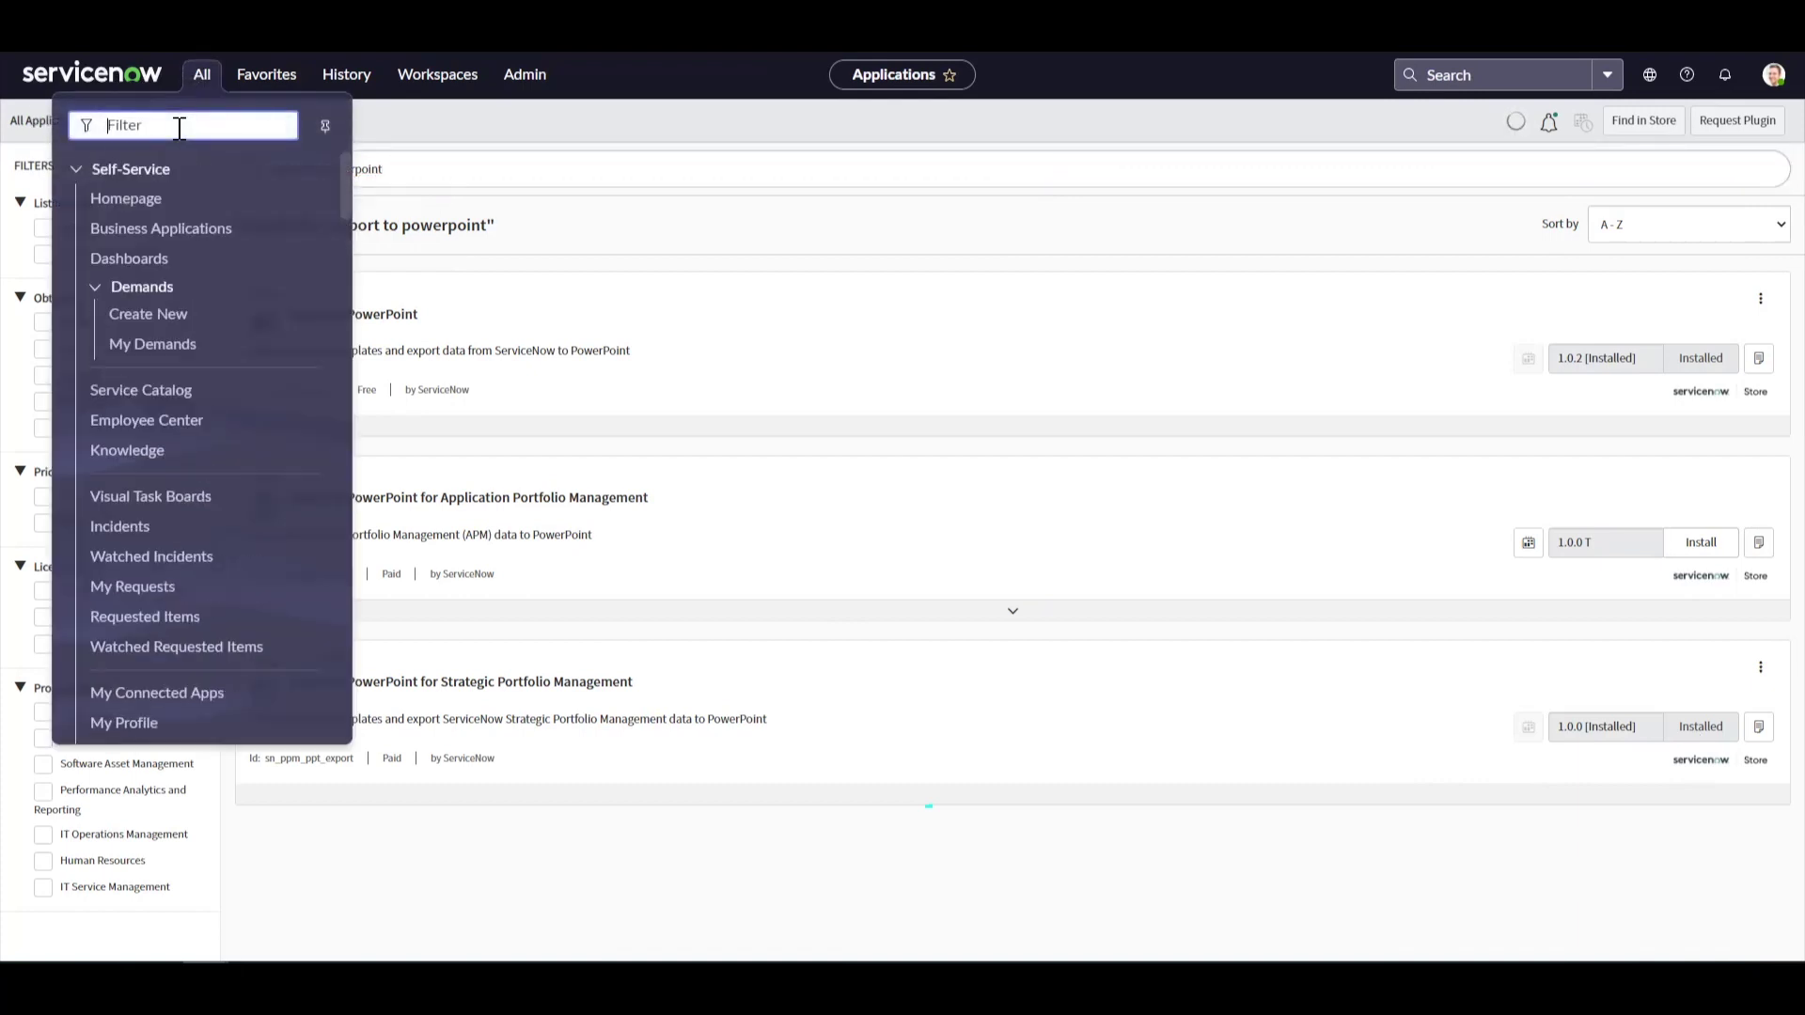
text(powerpoi)
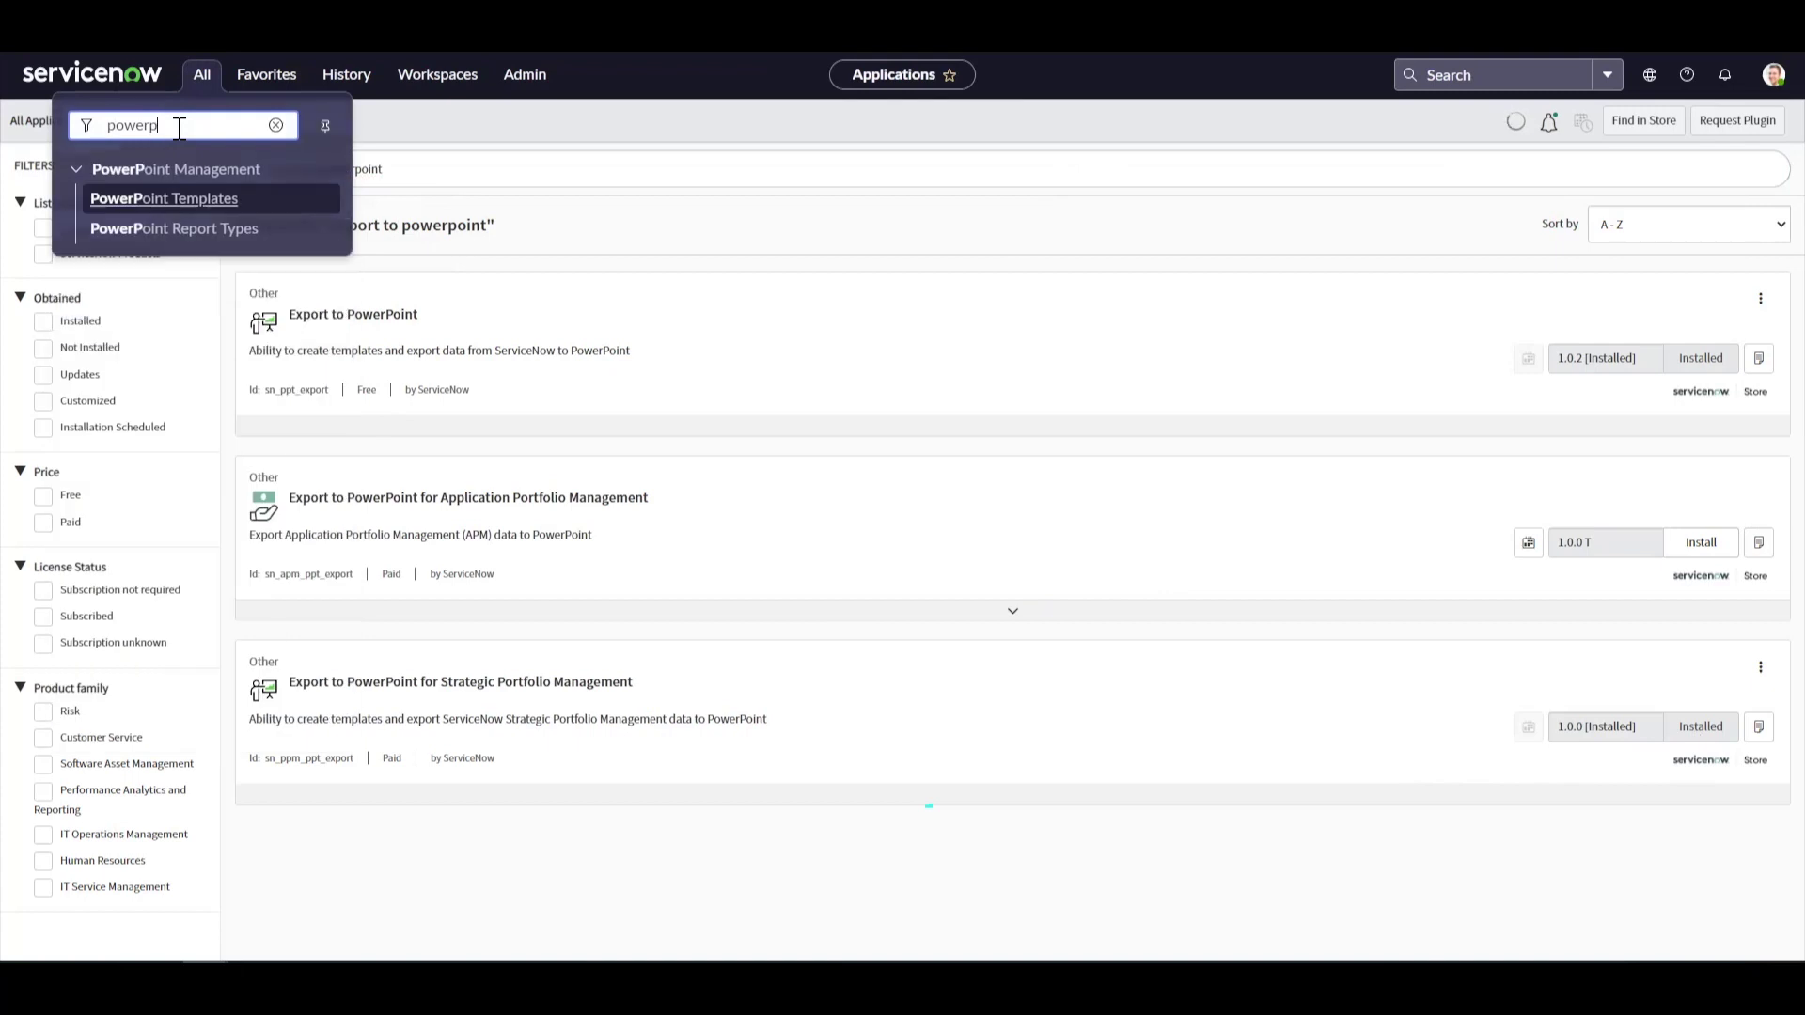
text(n)
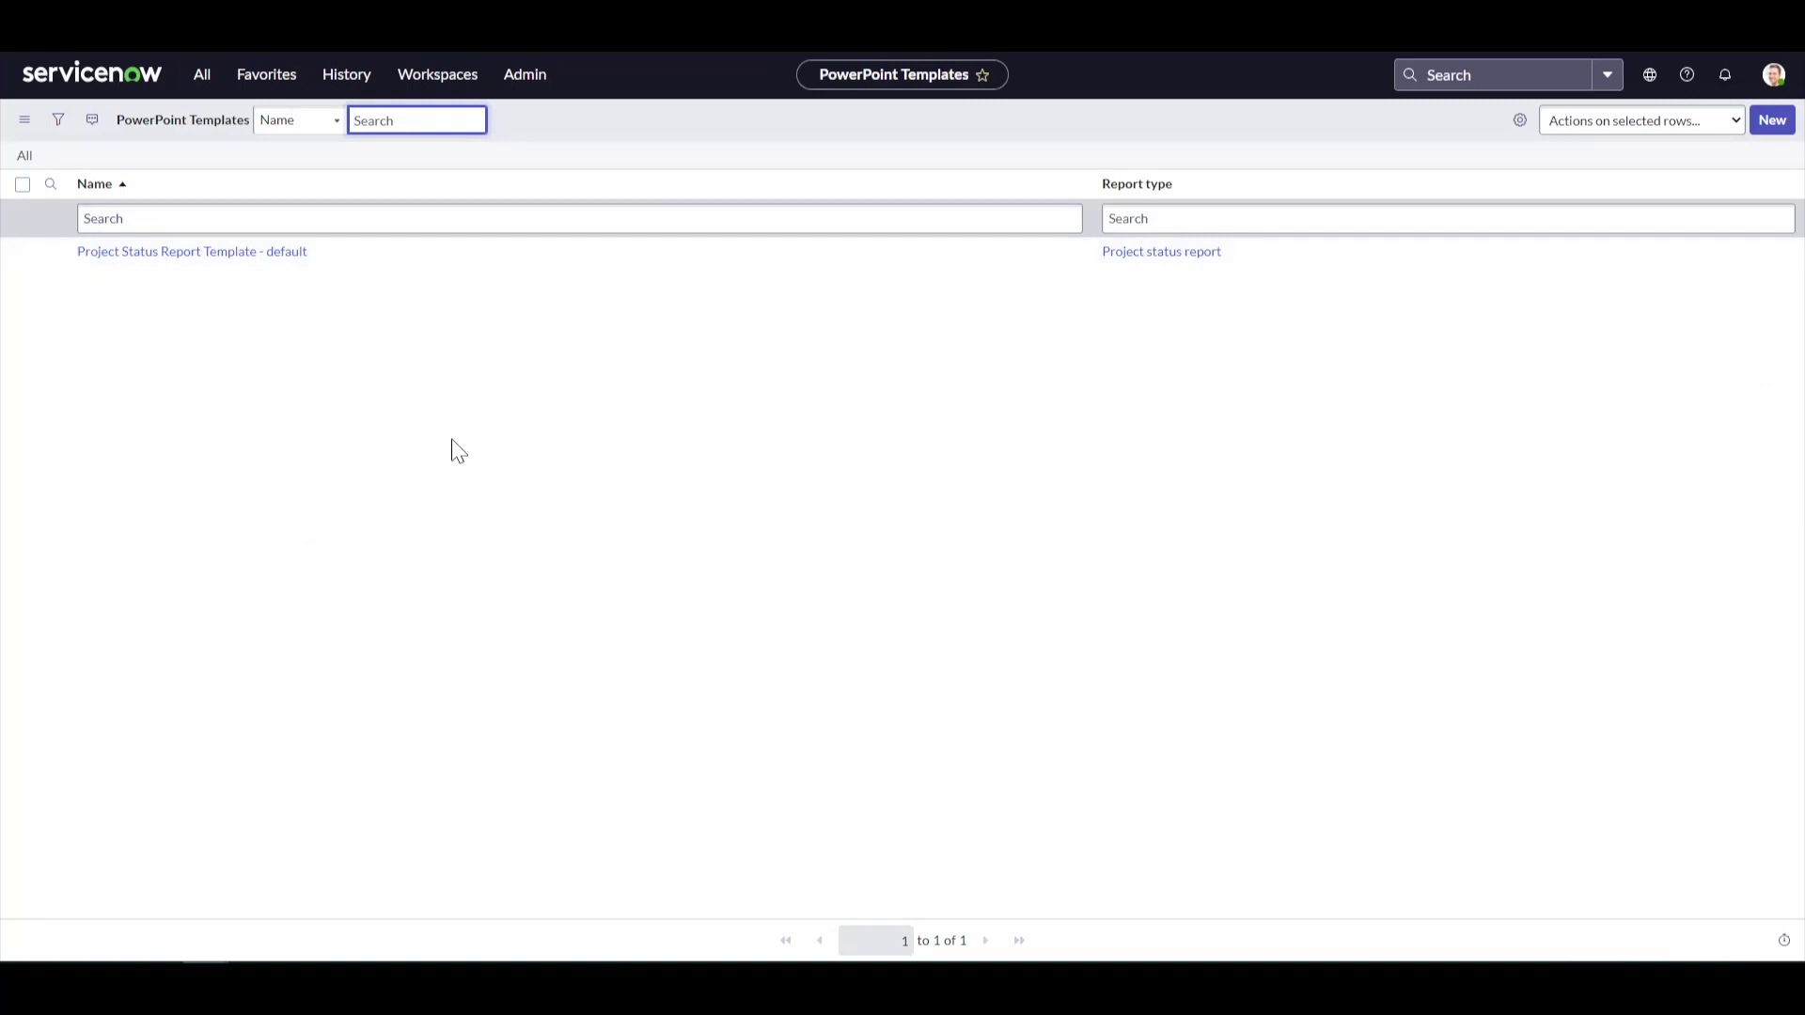
click(248, 252)
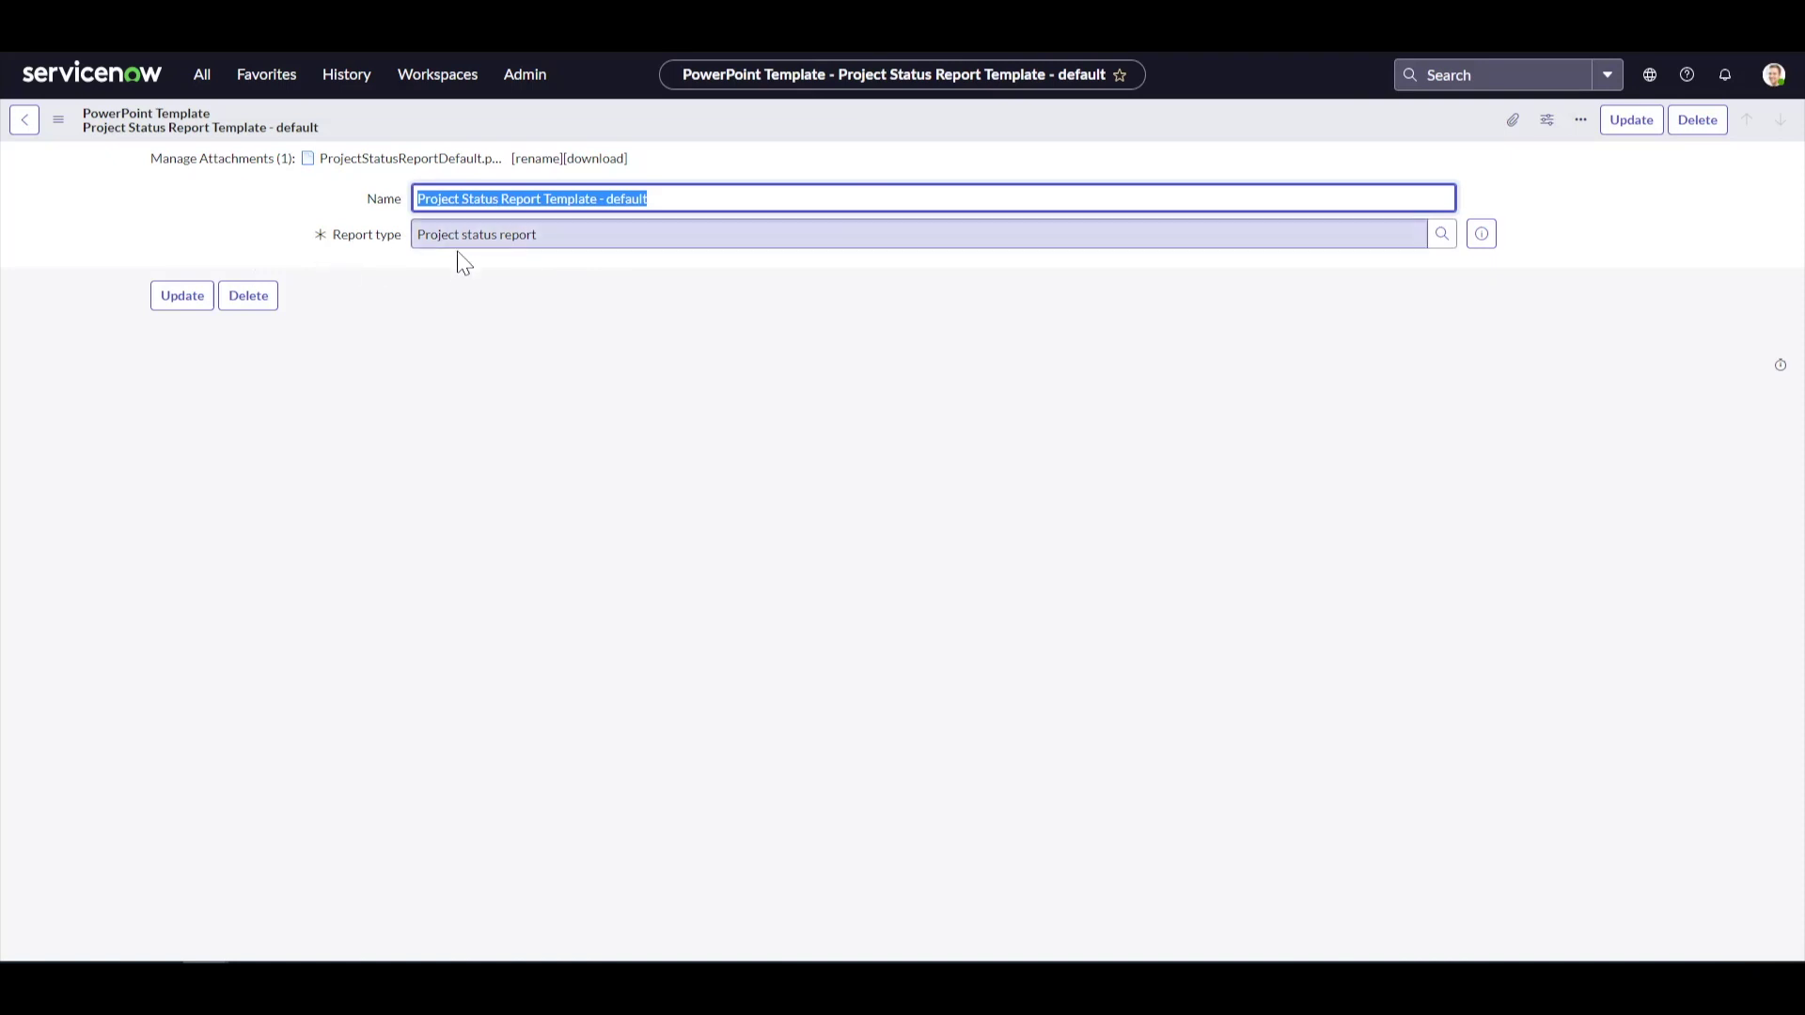
click(566, 245)
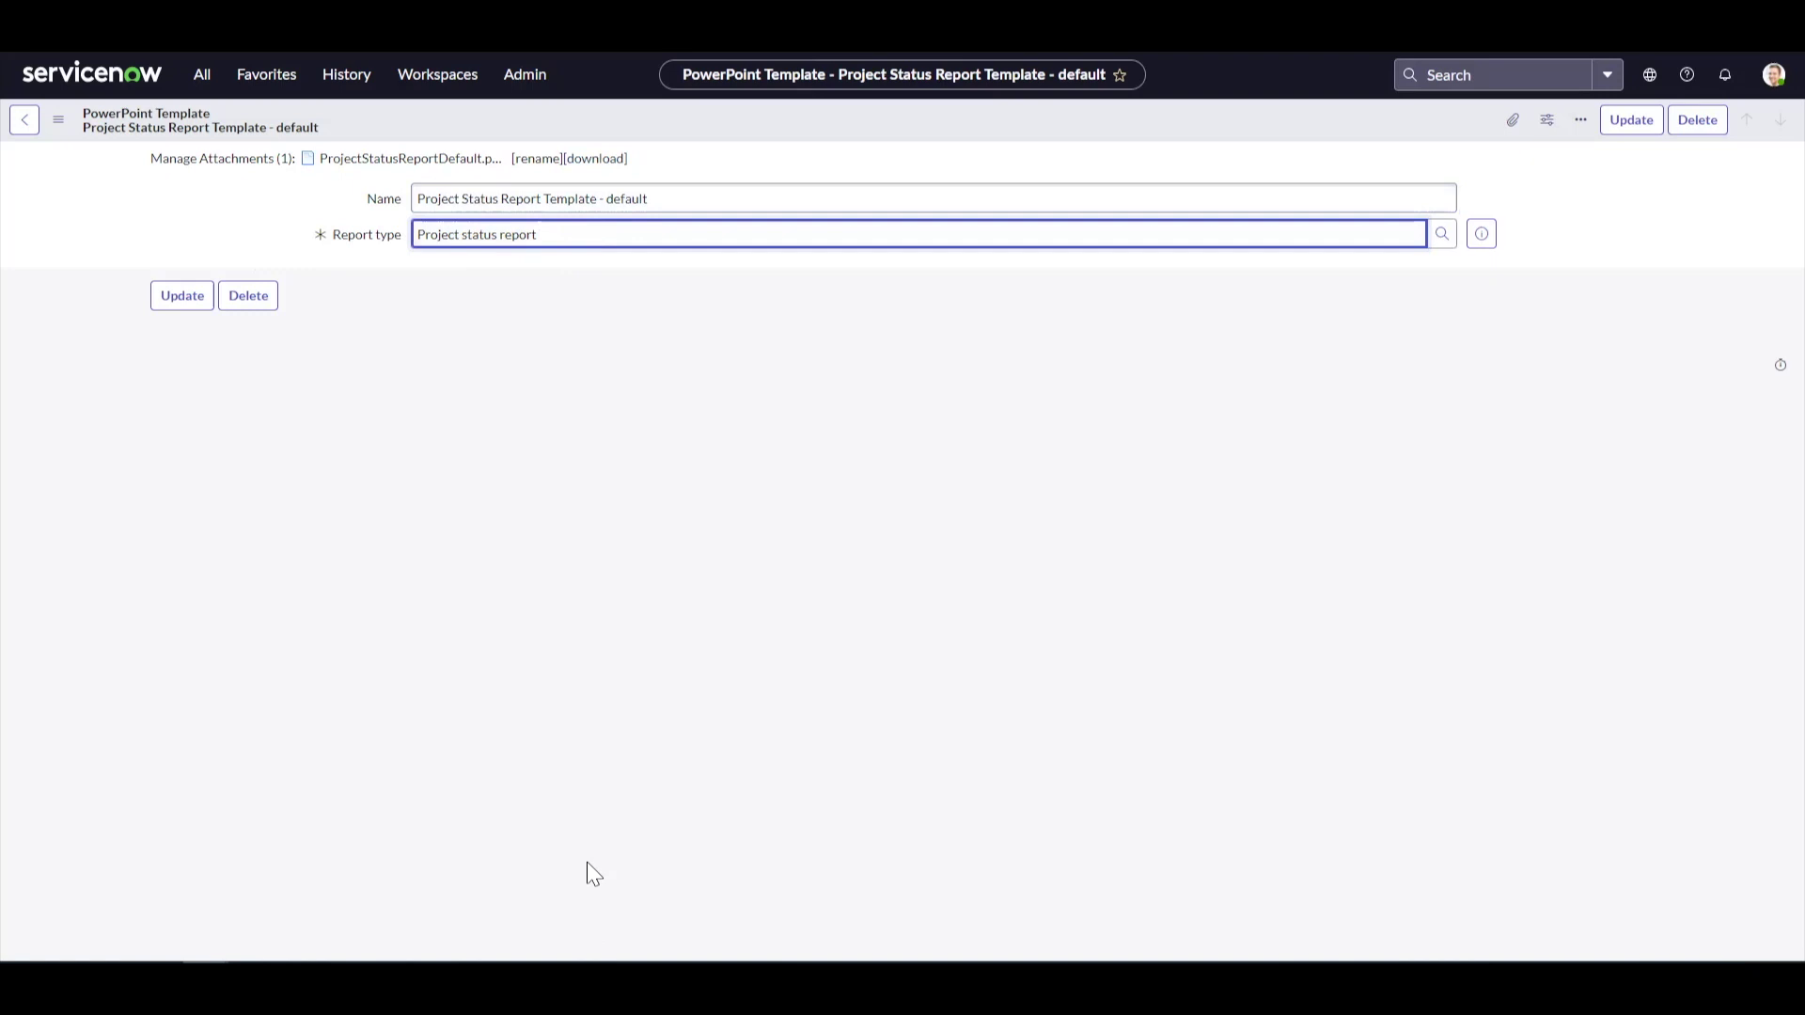
click(23, 120)
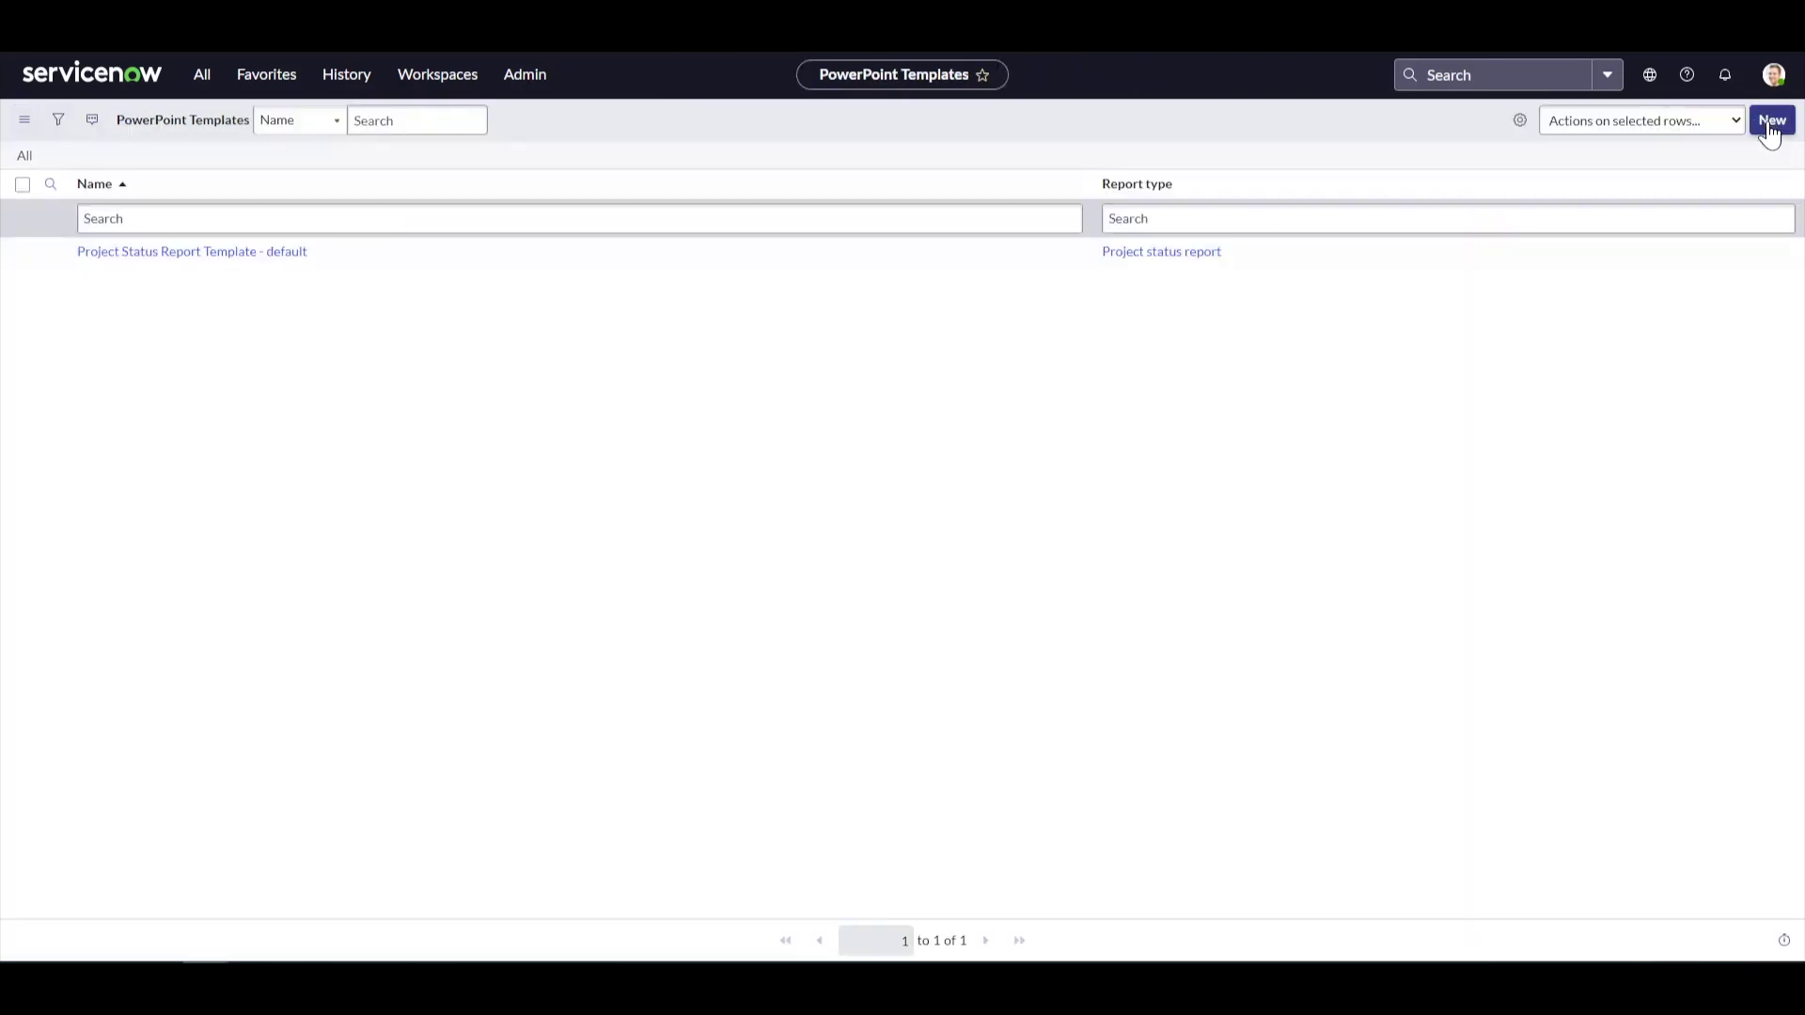
- Create a new PowerPoint template record with report type Project status report
click(1773, 121)
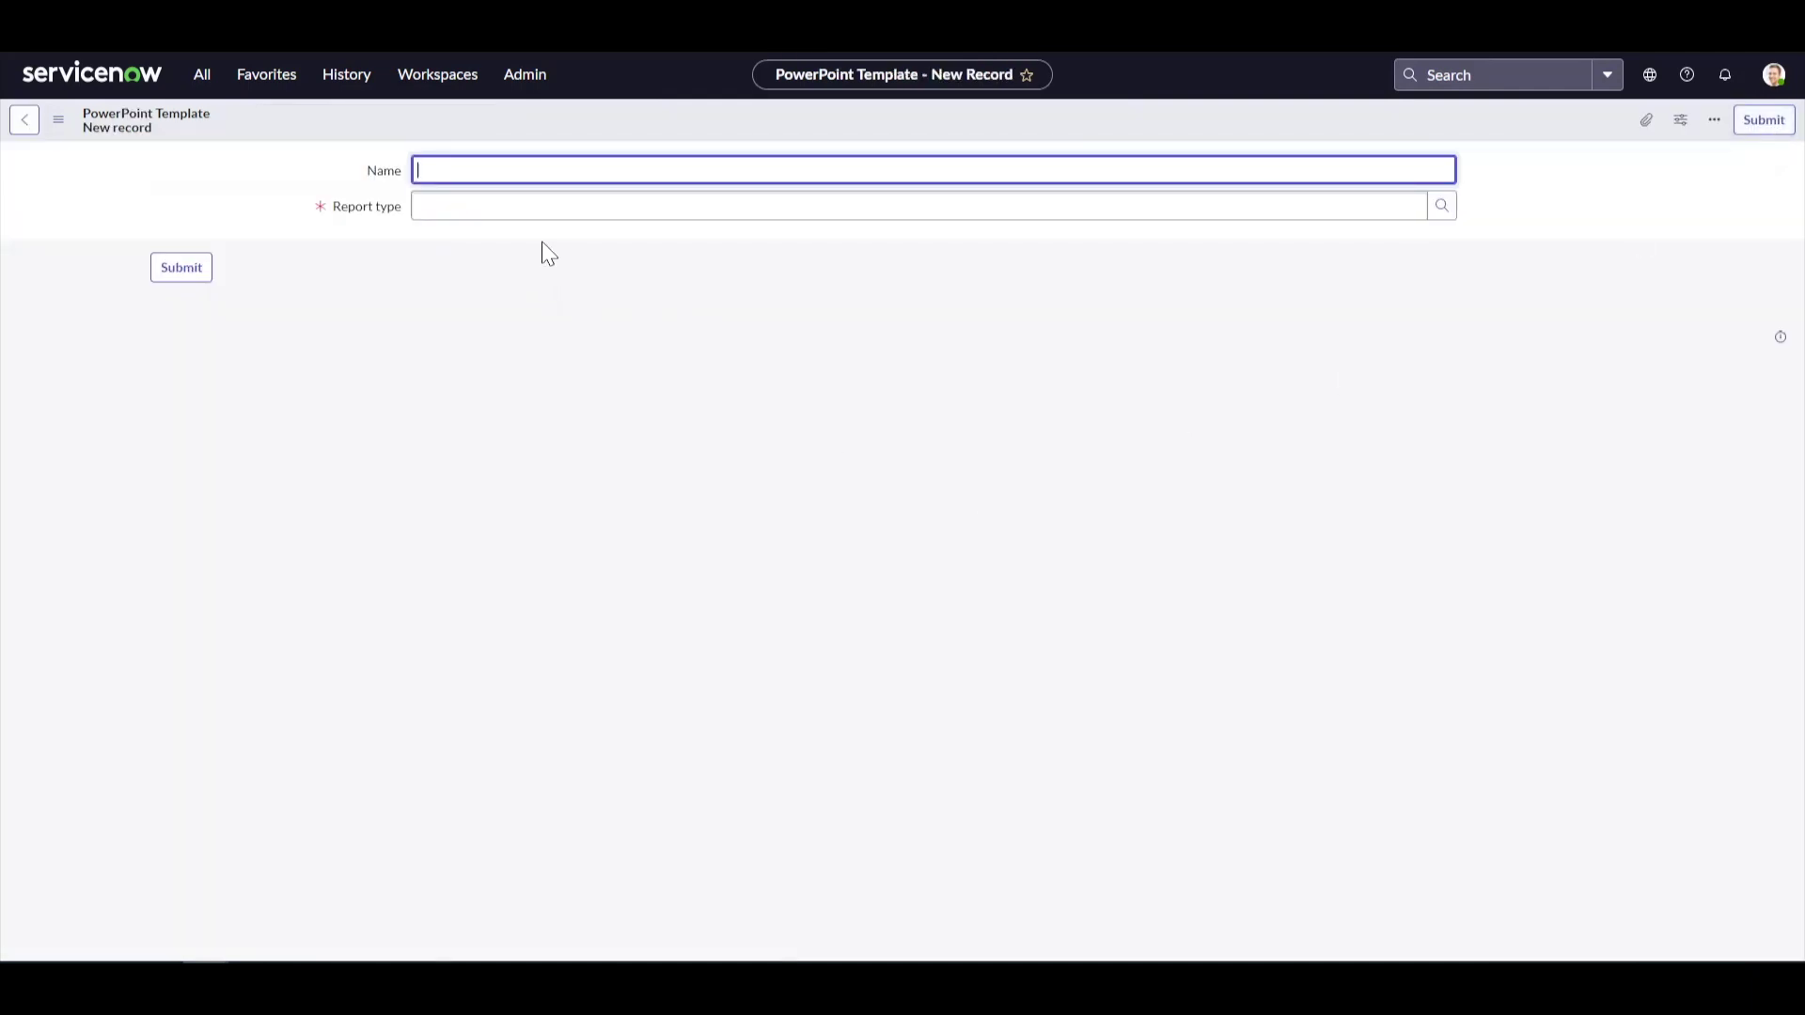
text(Project Status Report Template - GF Branded)
click(486, 207)
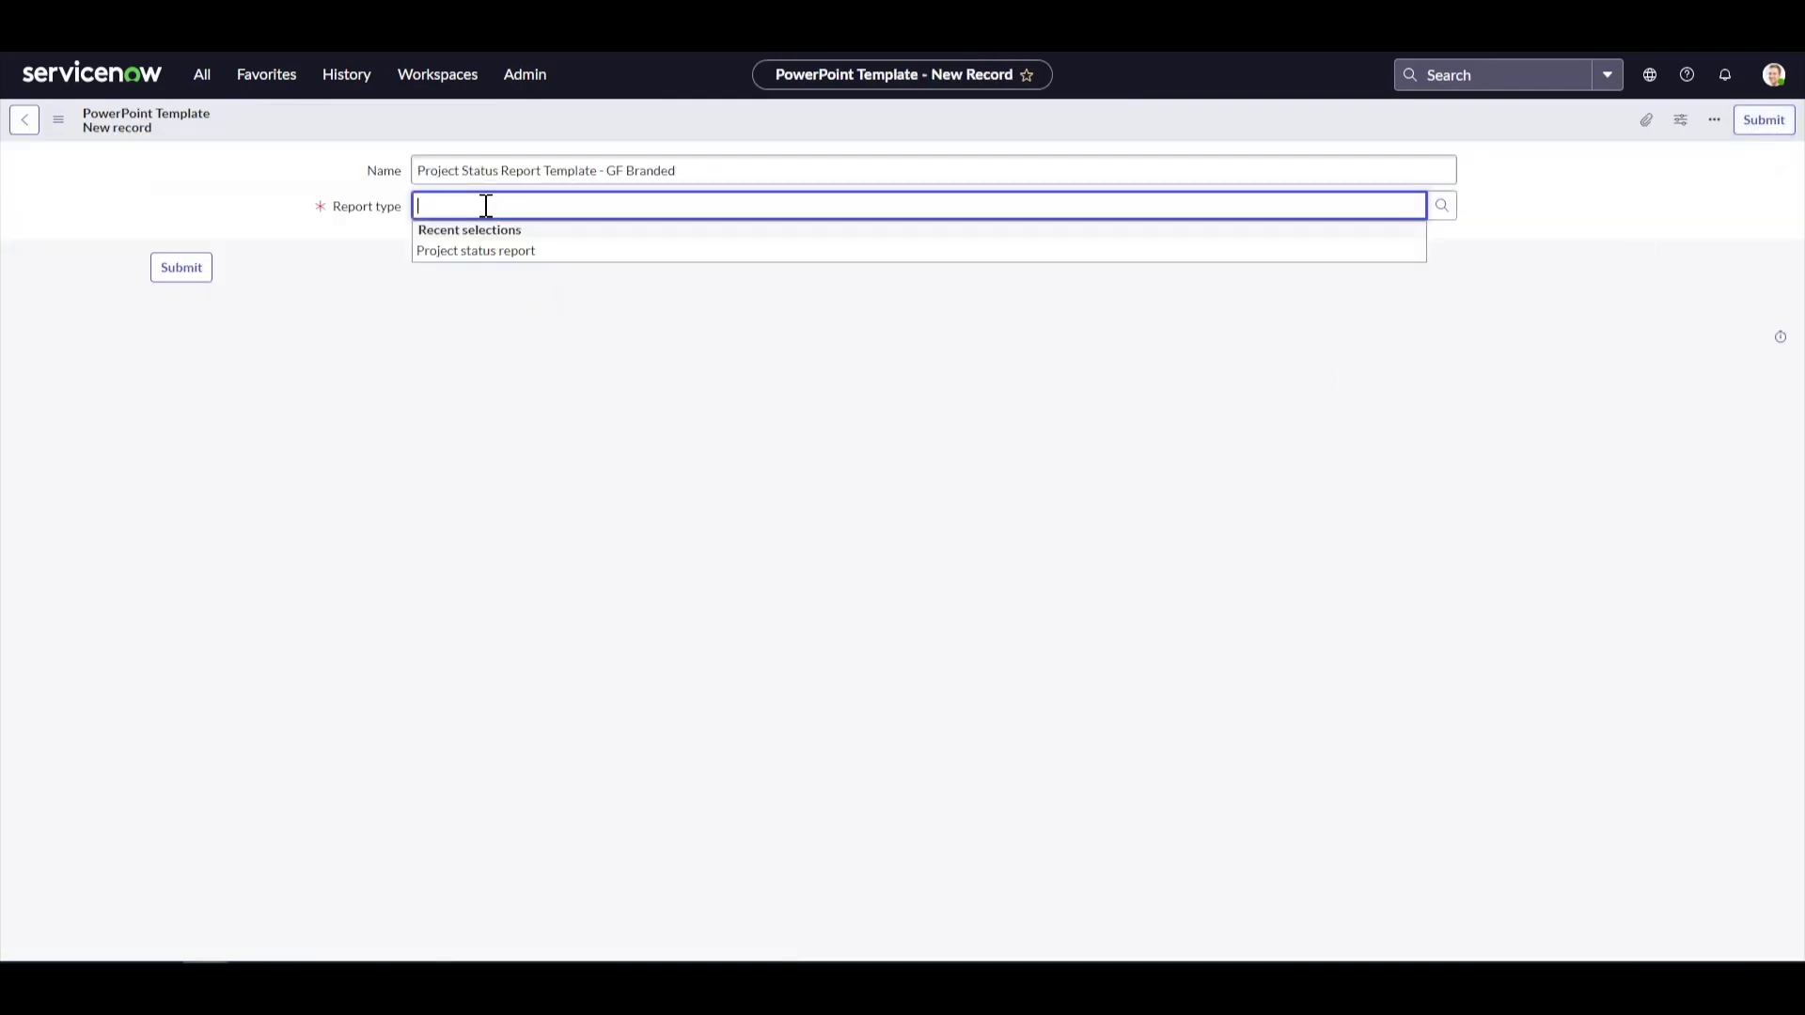
click(488, 252)
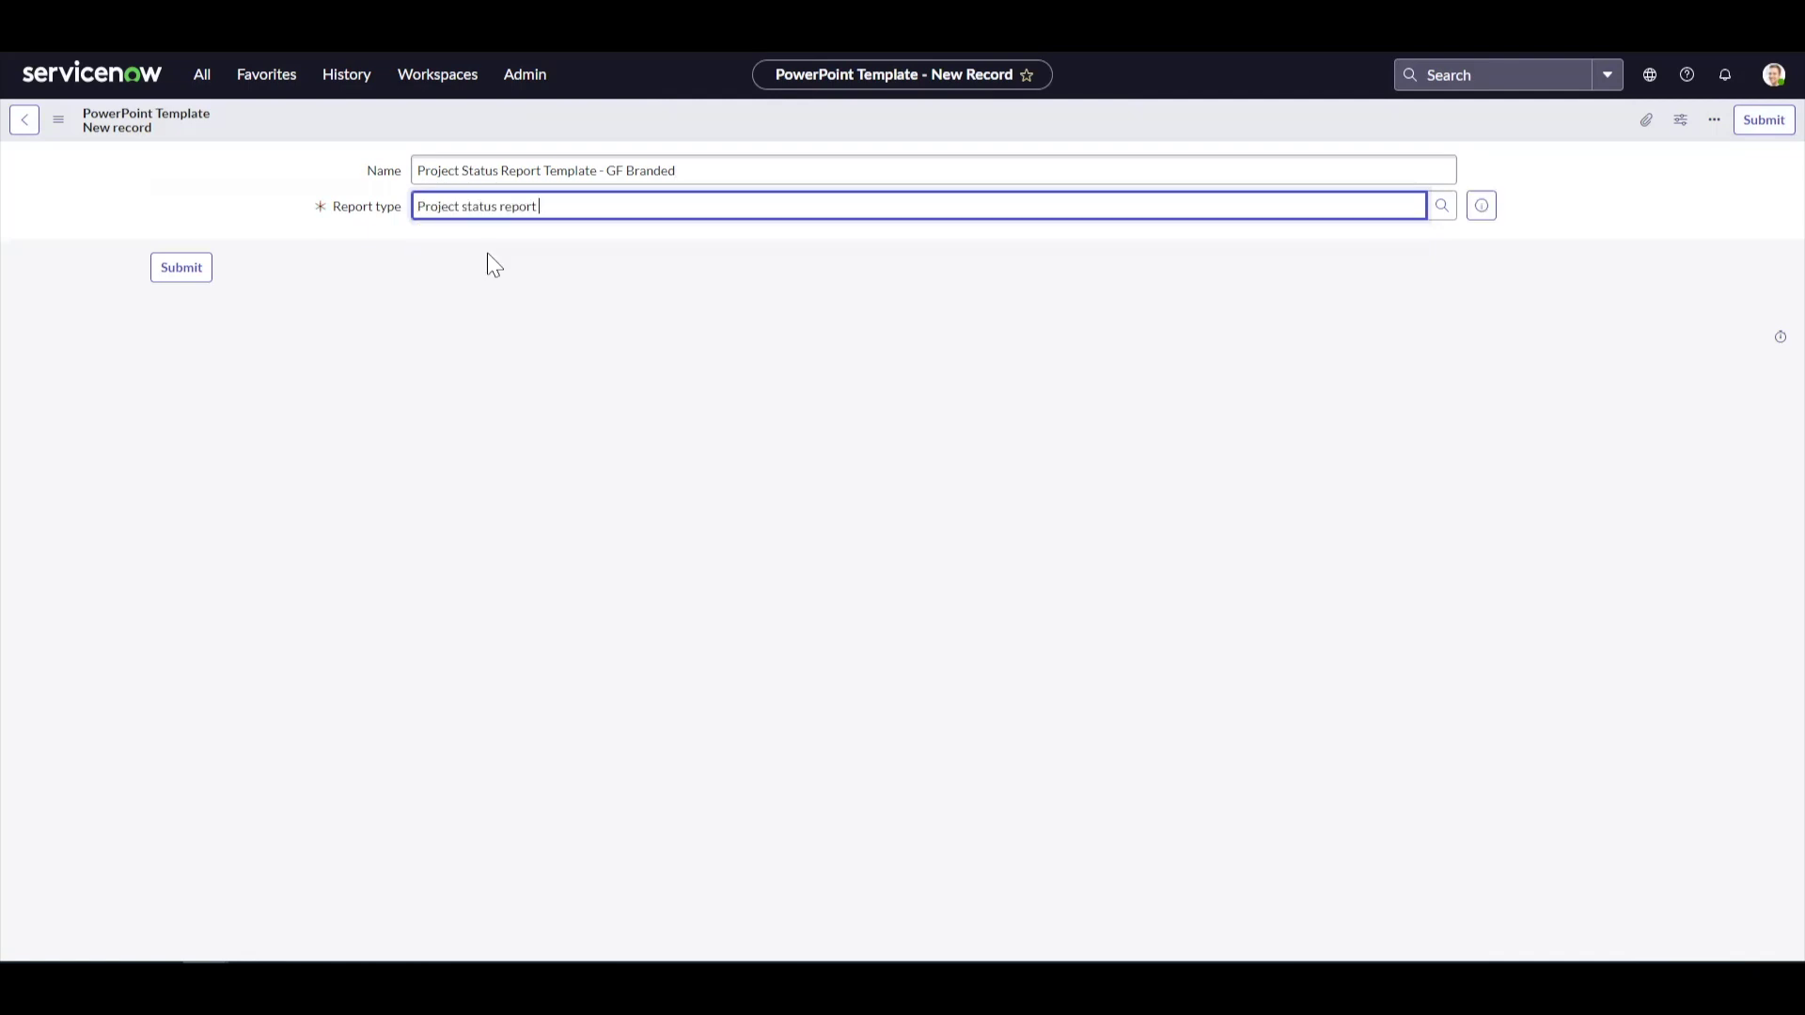
- Attach ProjectStatusReportDefaultGF.pptx from Downloads and submit the GF Branded template
click(302, 987)
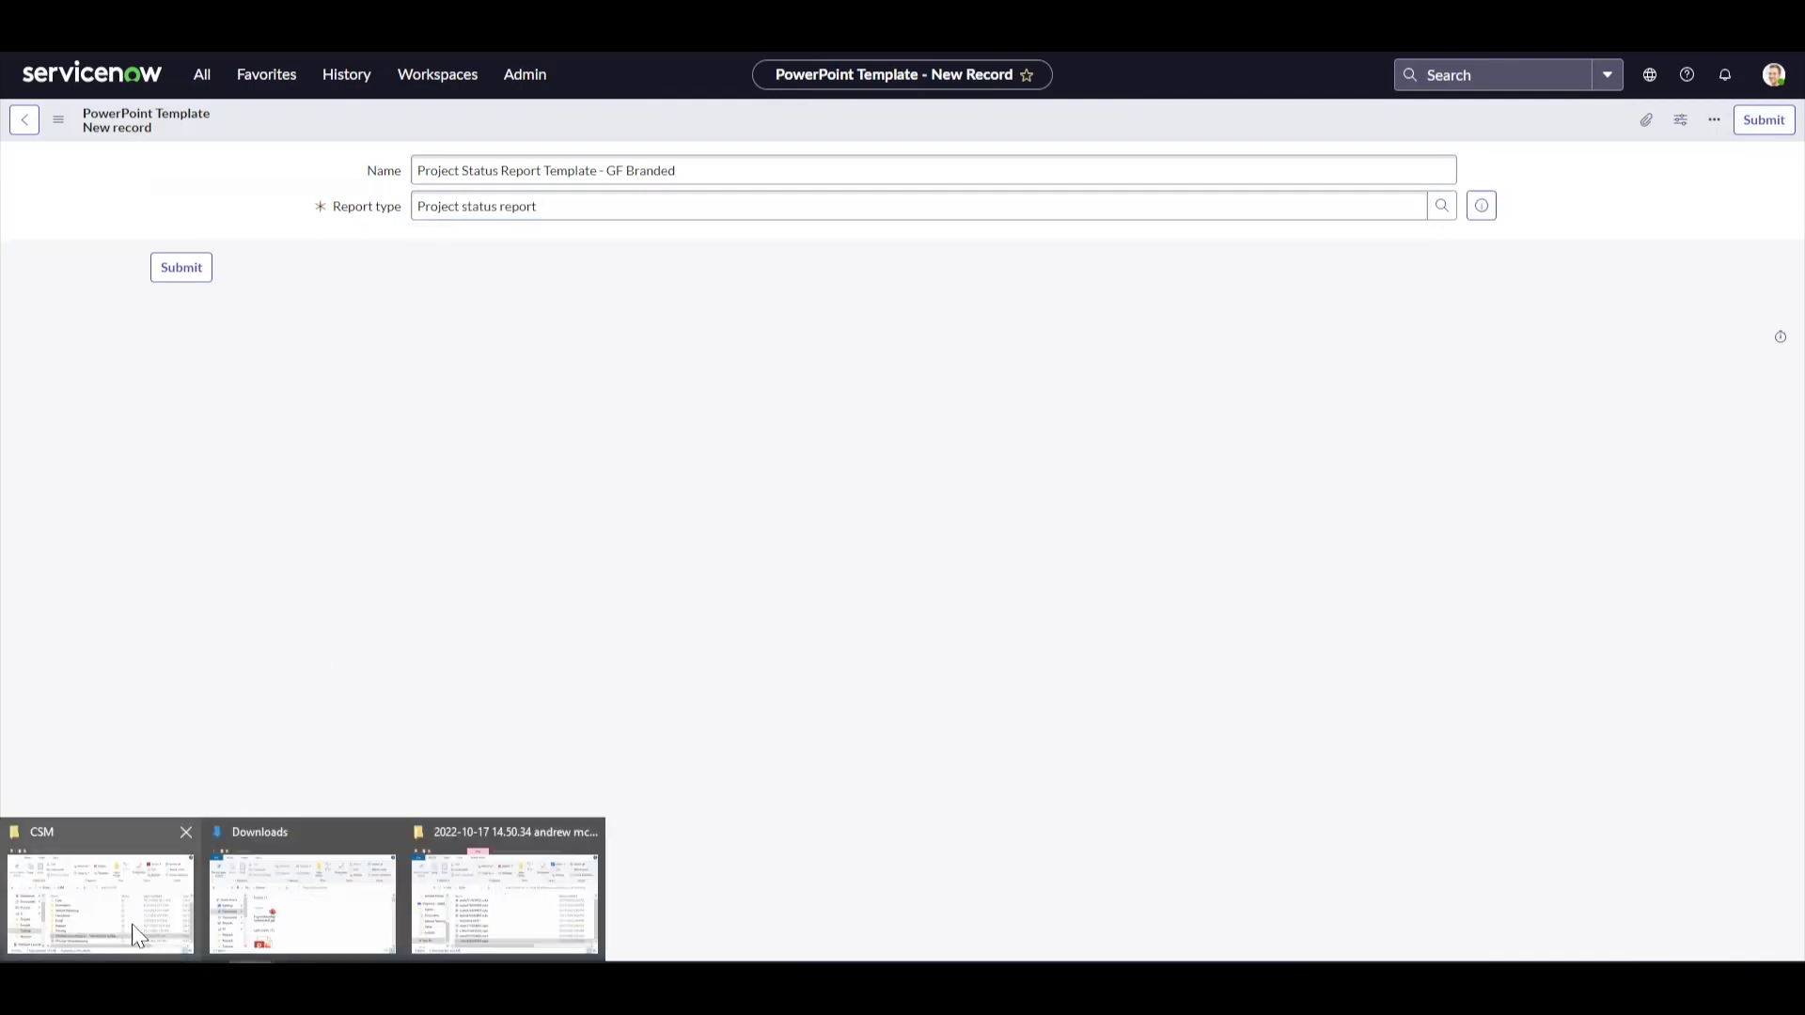
click(270, 907)
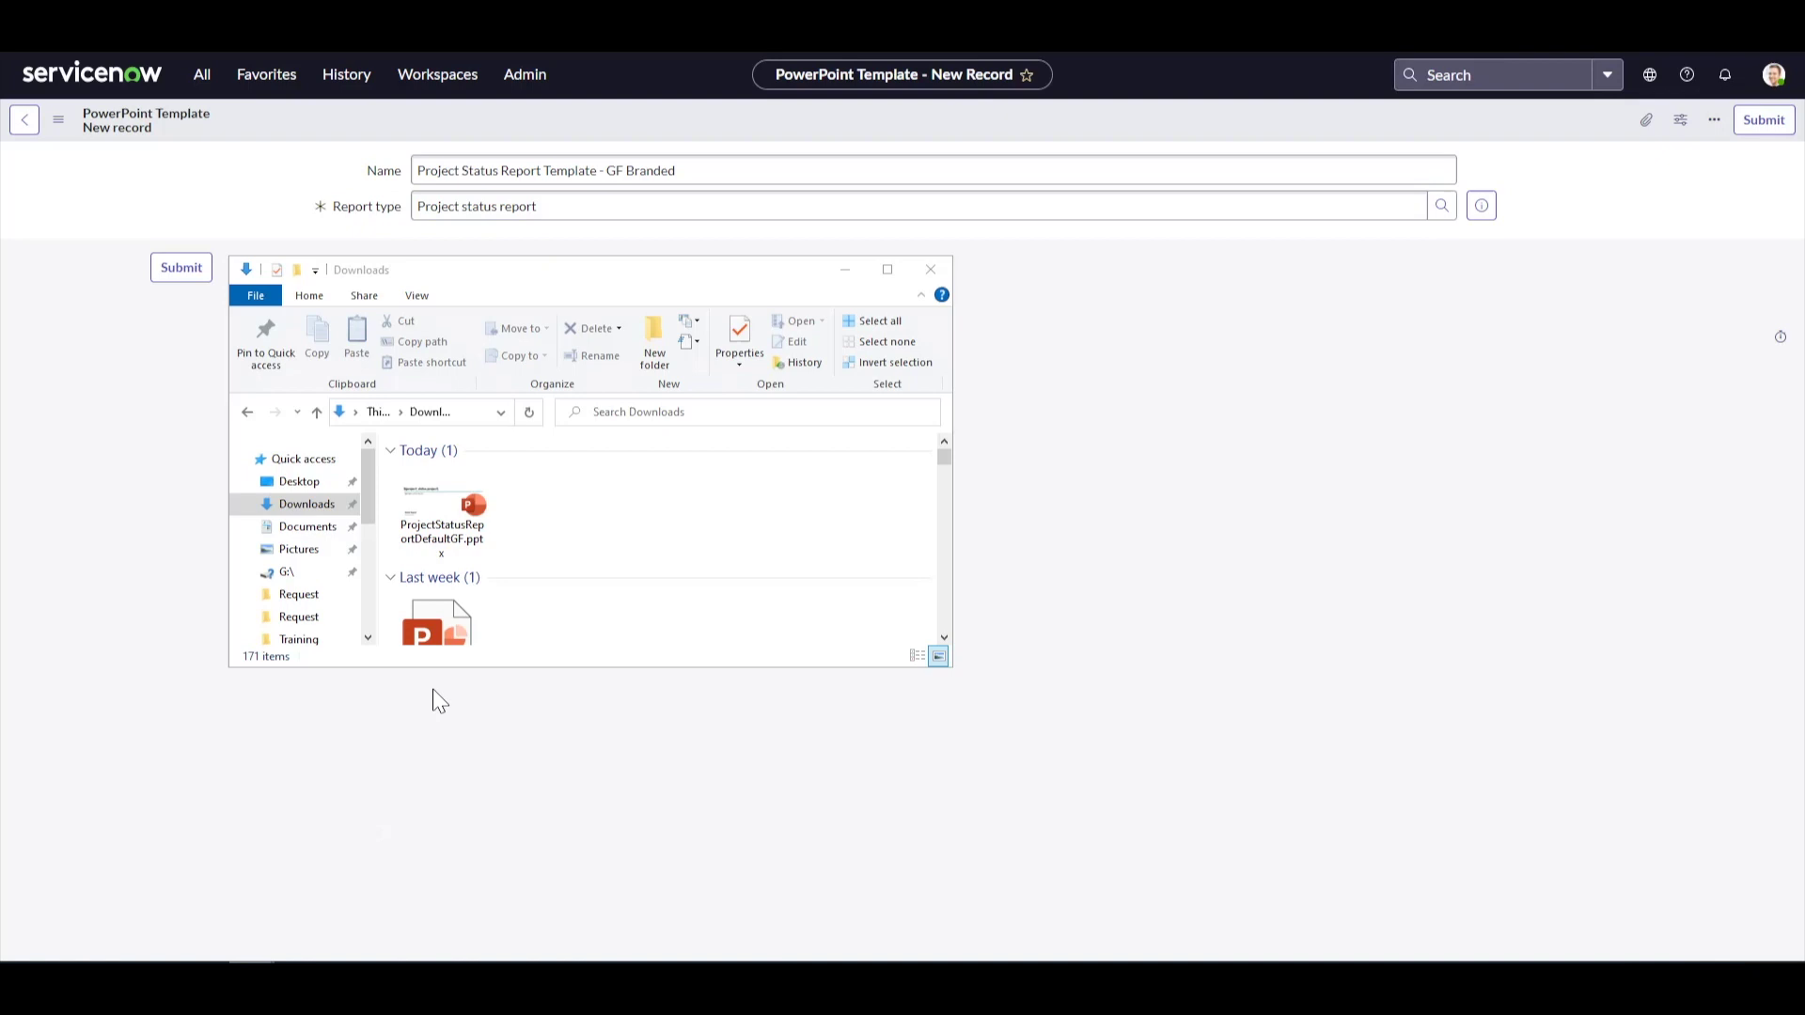
mouse_move(442, 516)
mouse_down()
mouse_move(271, 132)
mouse_move(276, 150)
mouse_up()
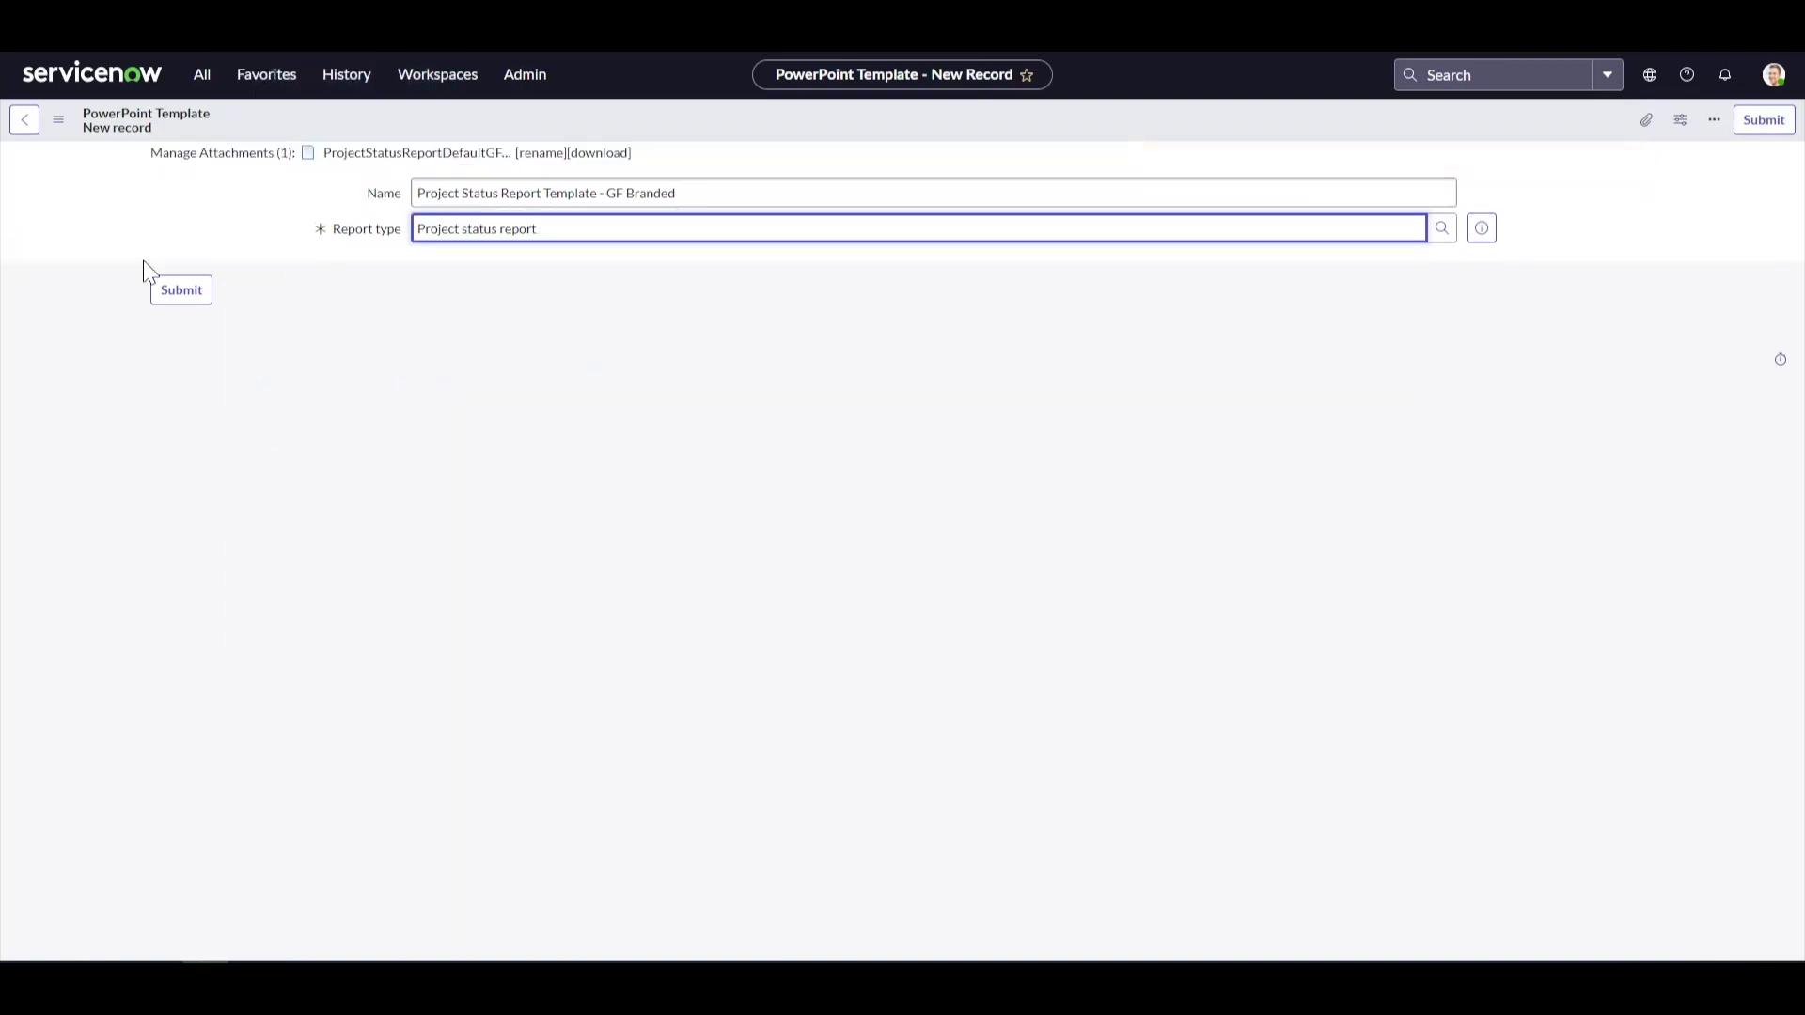
click(182, 292)
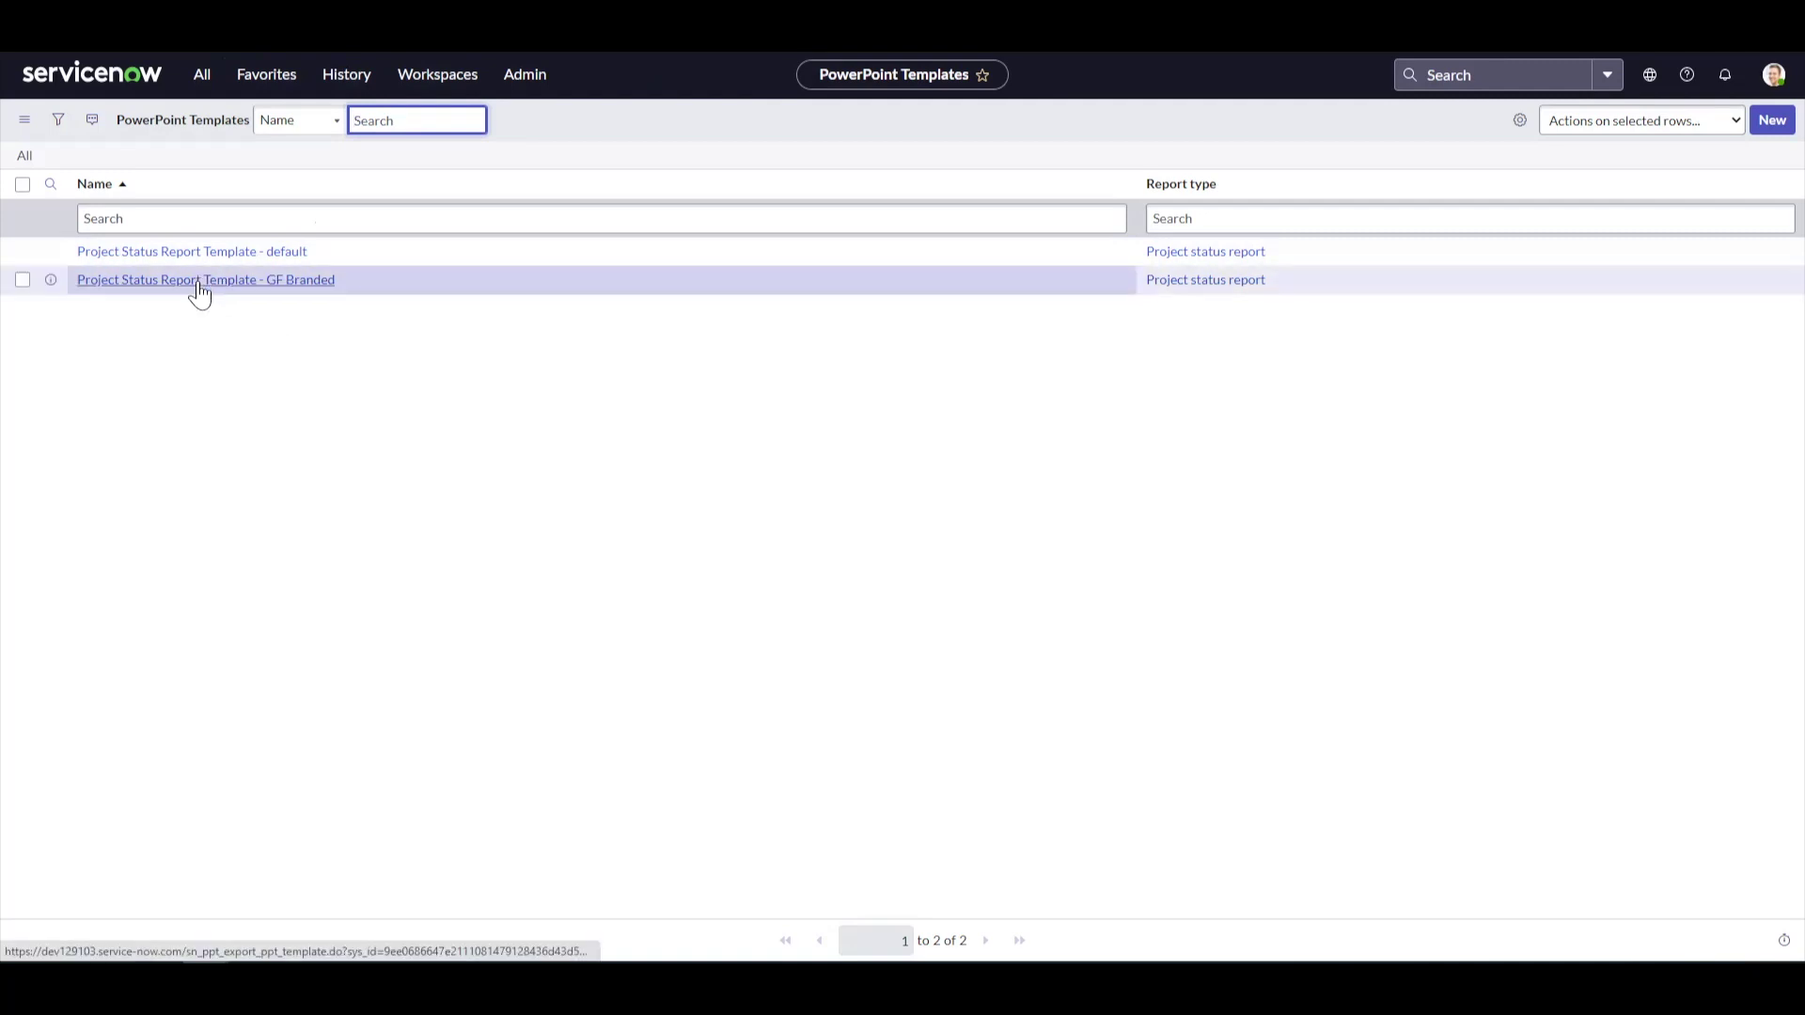
- Filter the navigator for 'projects' and go to Project Workspace
click(202, 74)
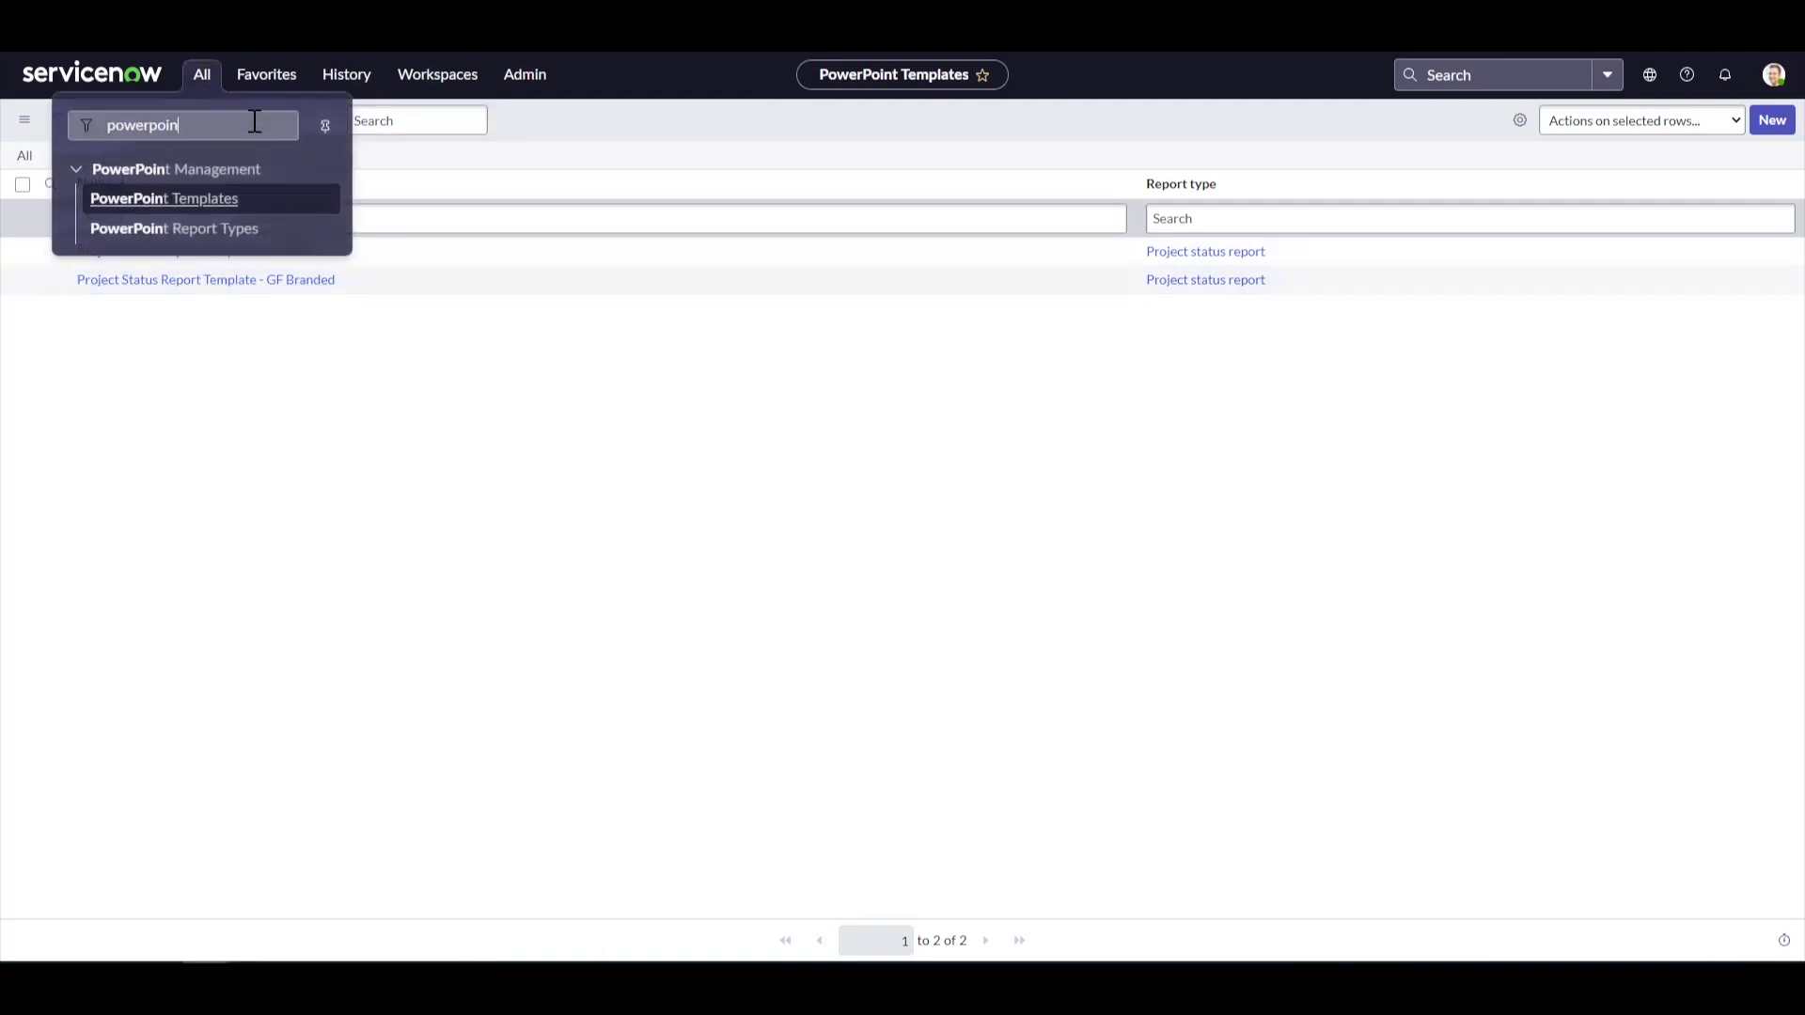
key(ctrl+a)
key(BackSpace)
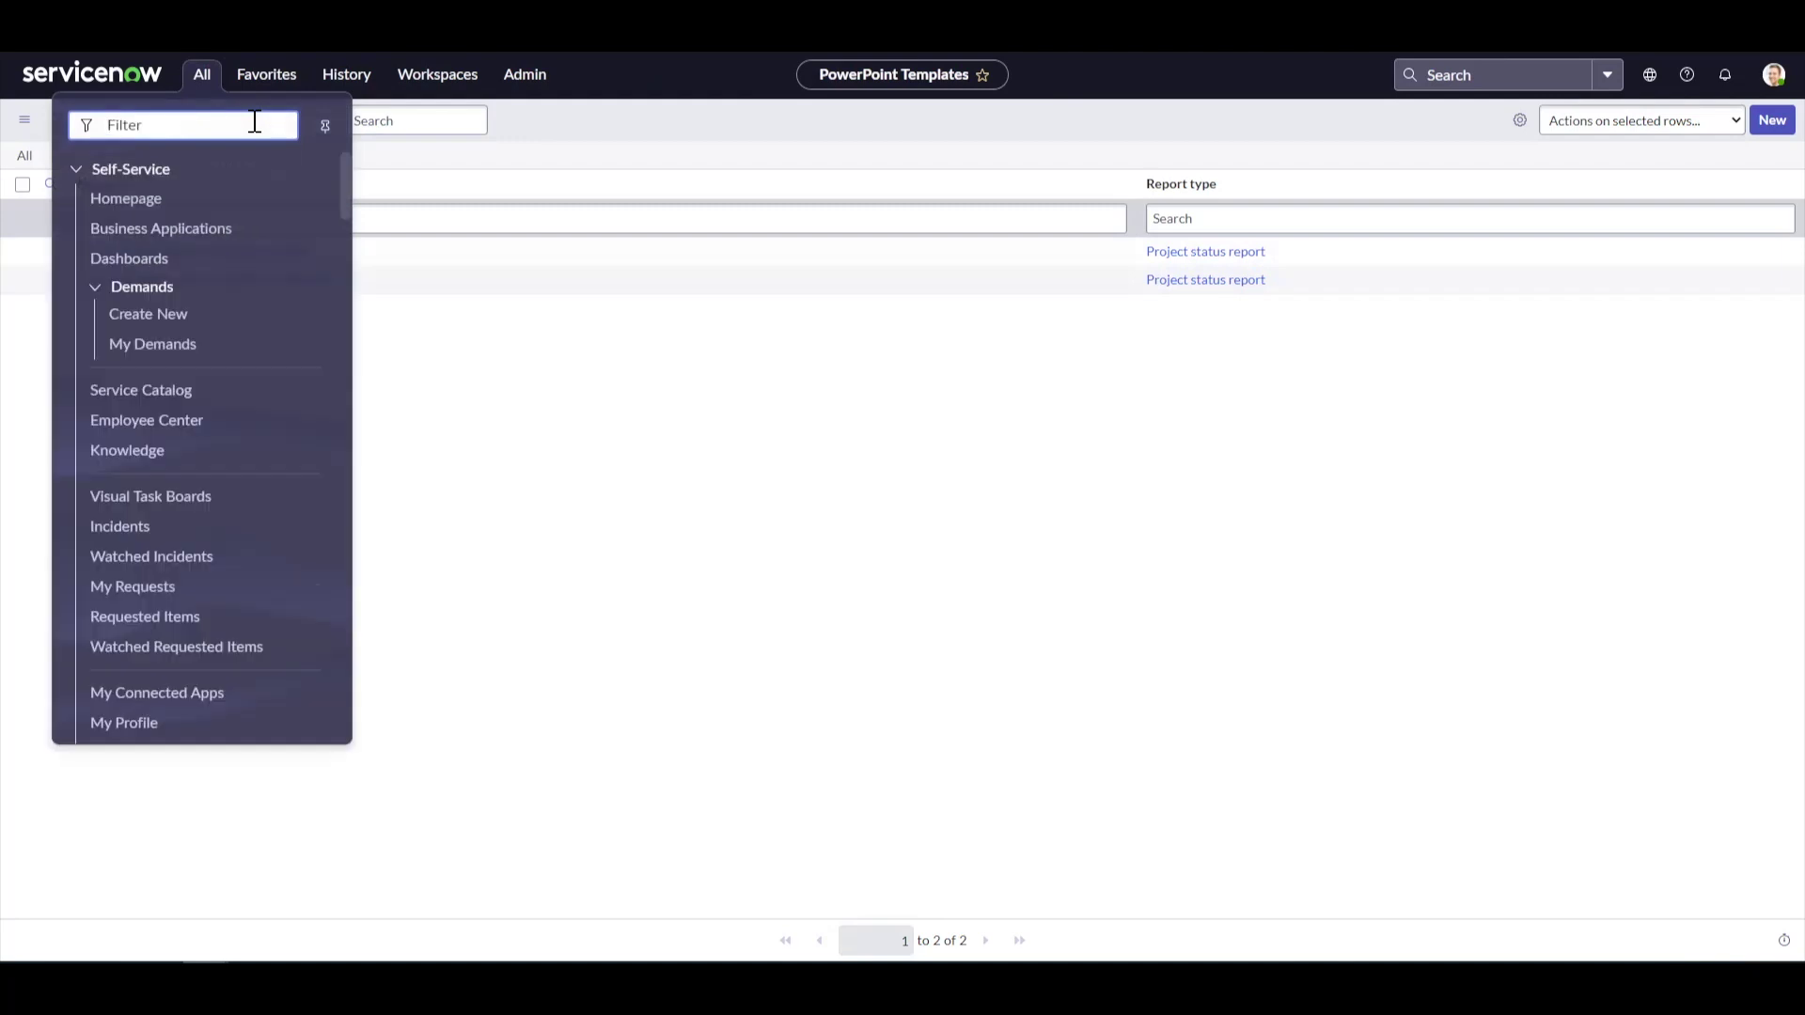
text(projects)
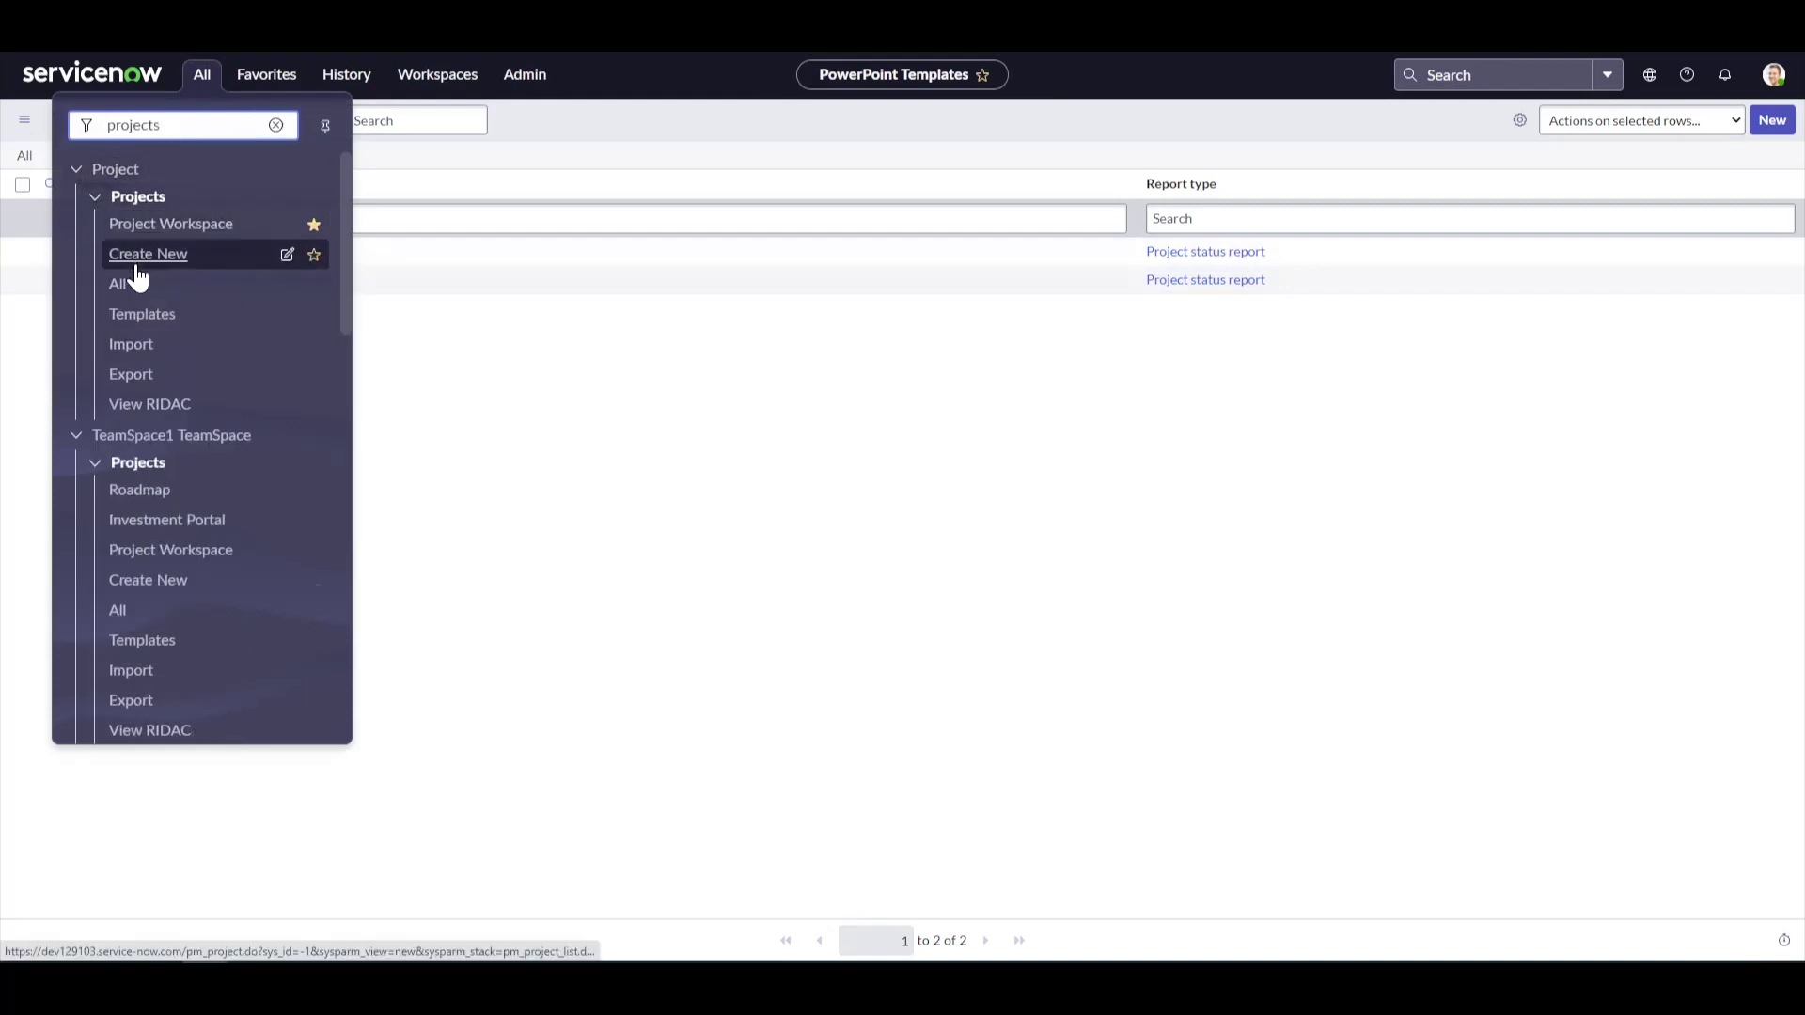
click(142, 229)
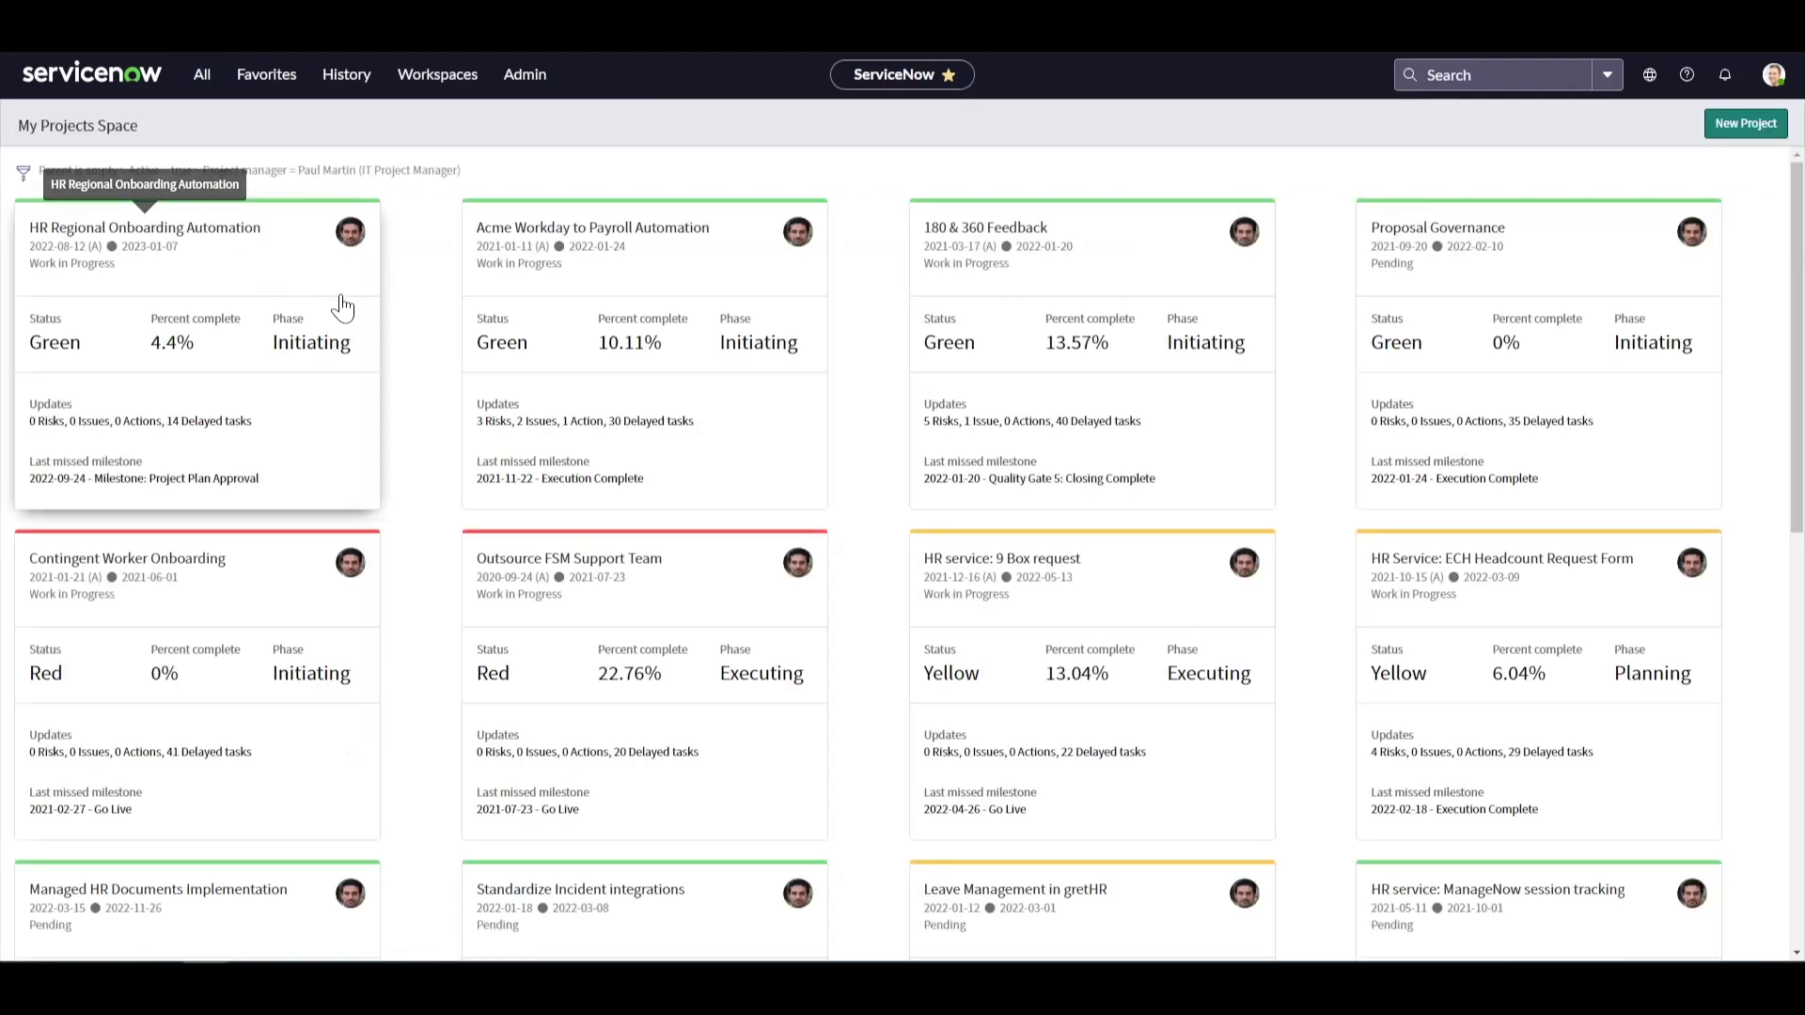
- Show the status report of the HR Regional Onboarding Automation project
click(266, 268)
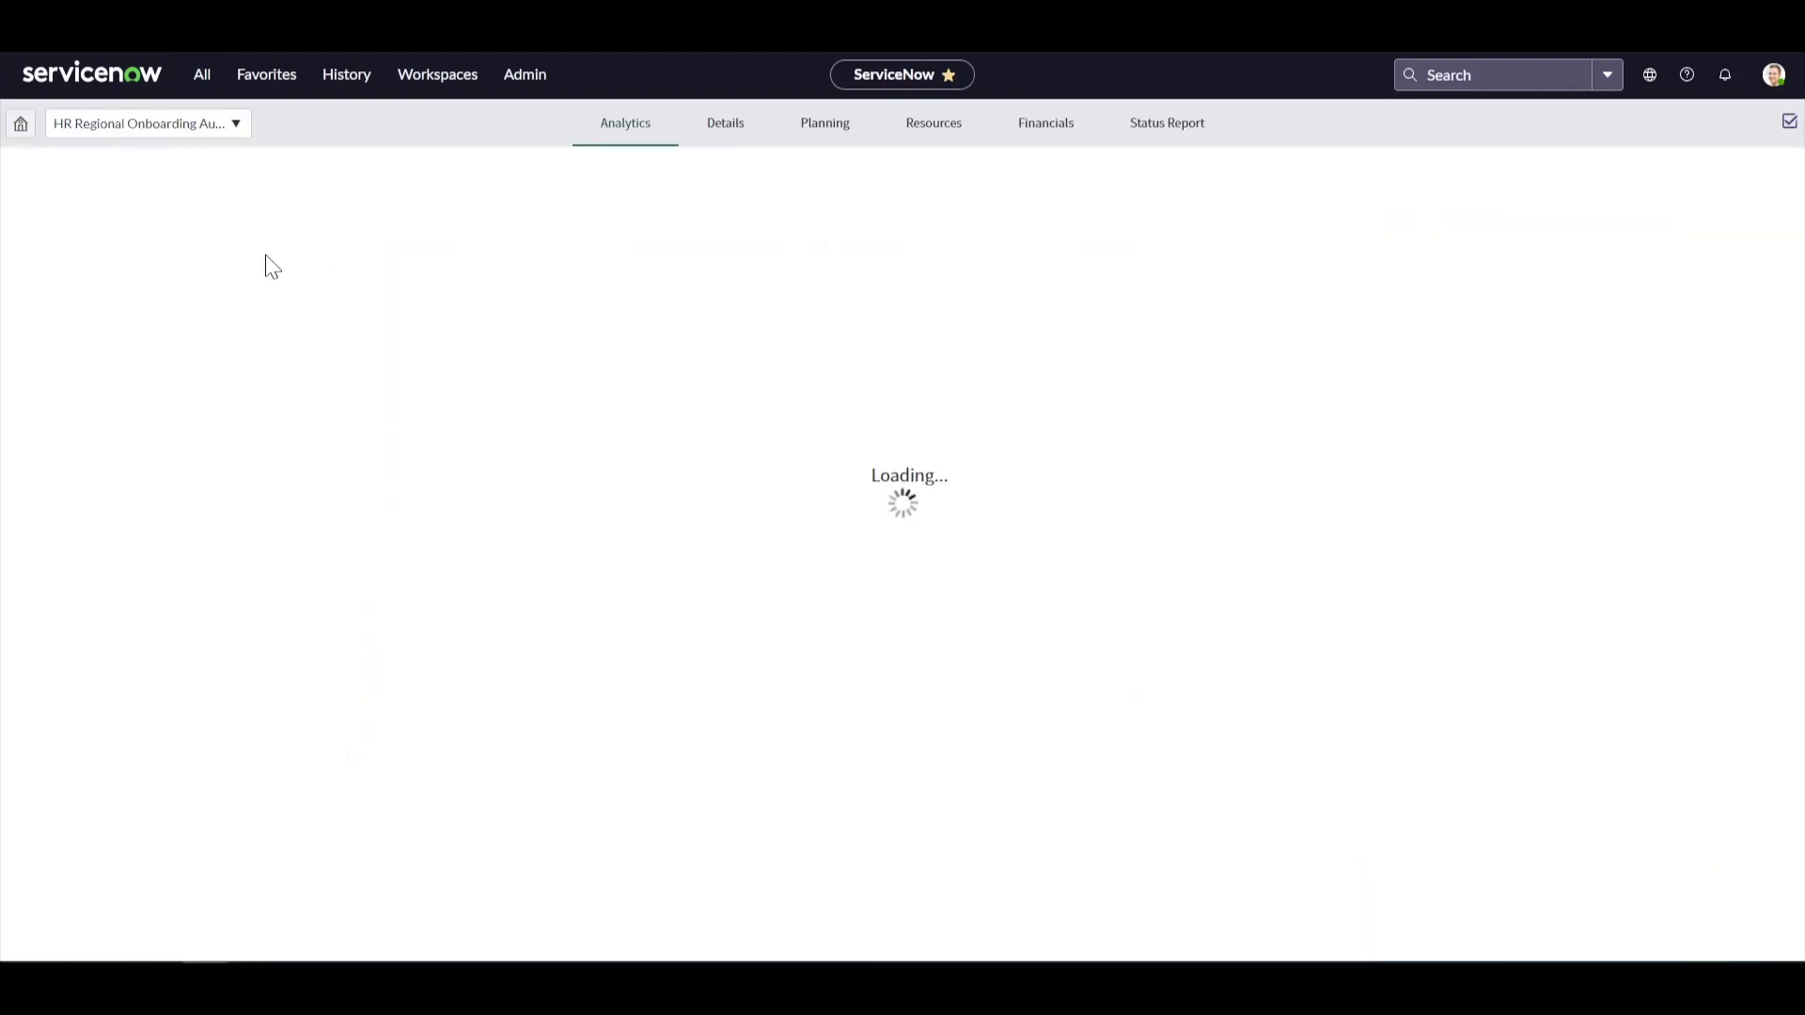
click(1165, 127)
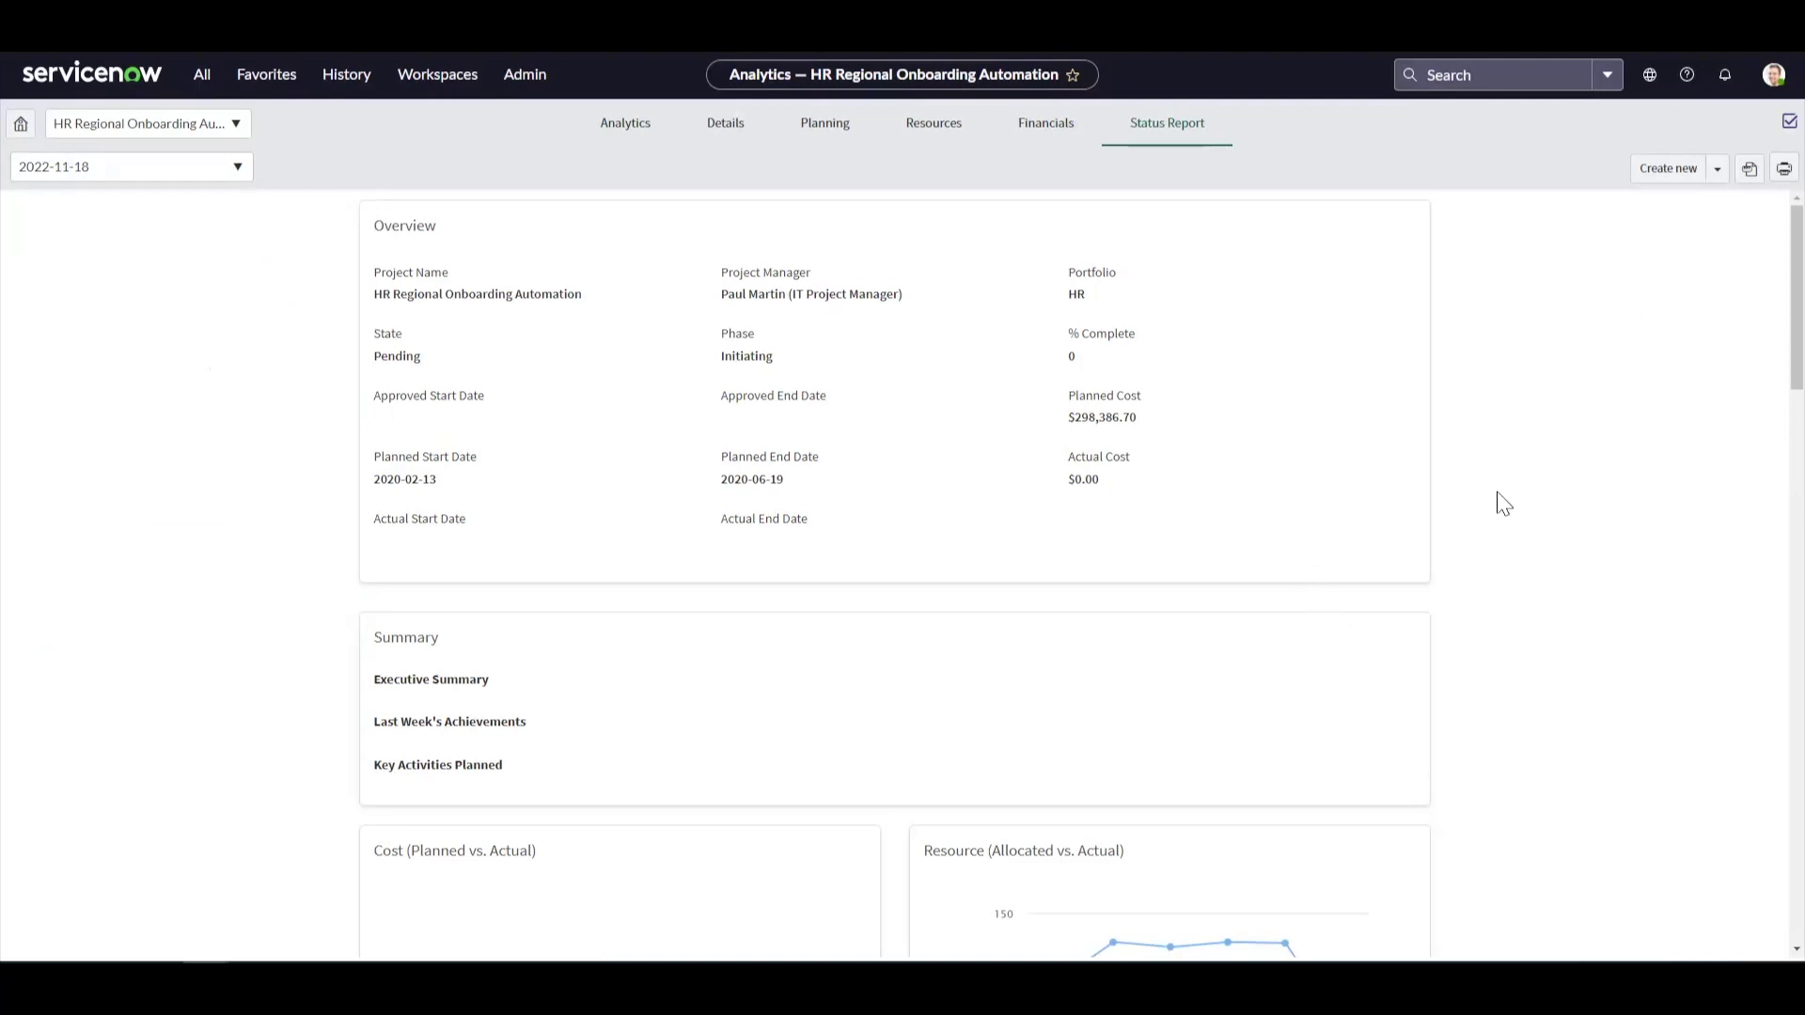
- Export the 2022-11-18 status report to PowerPoint using the GF Branded template
click(1749, 172)
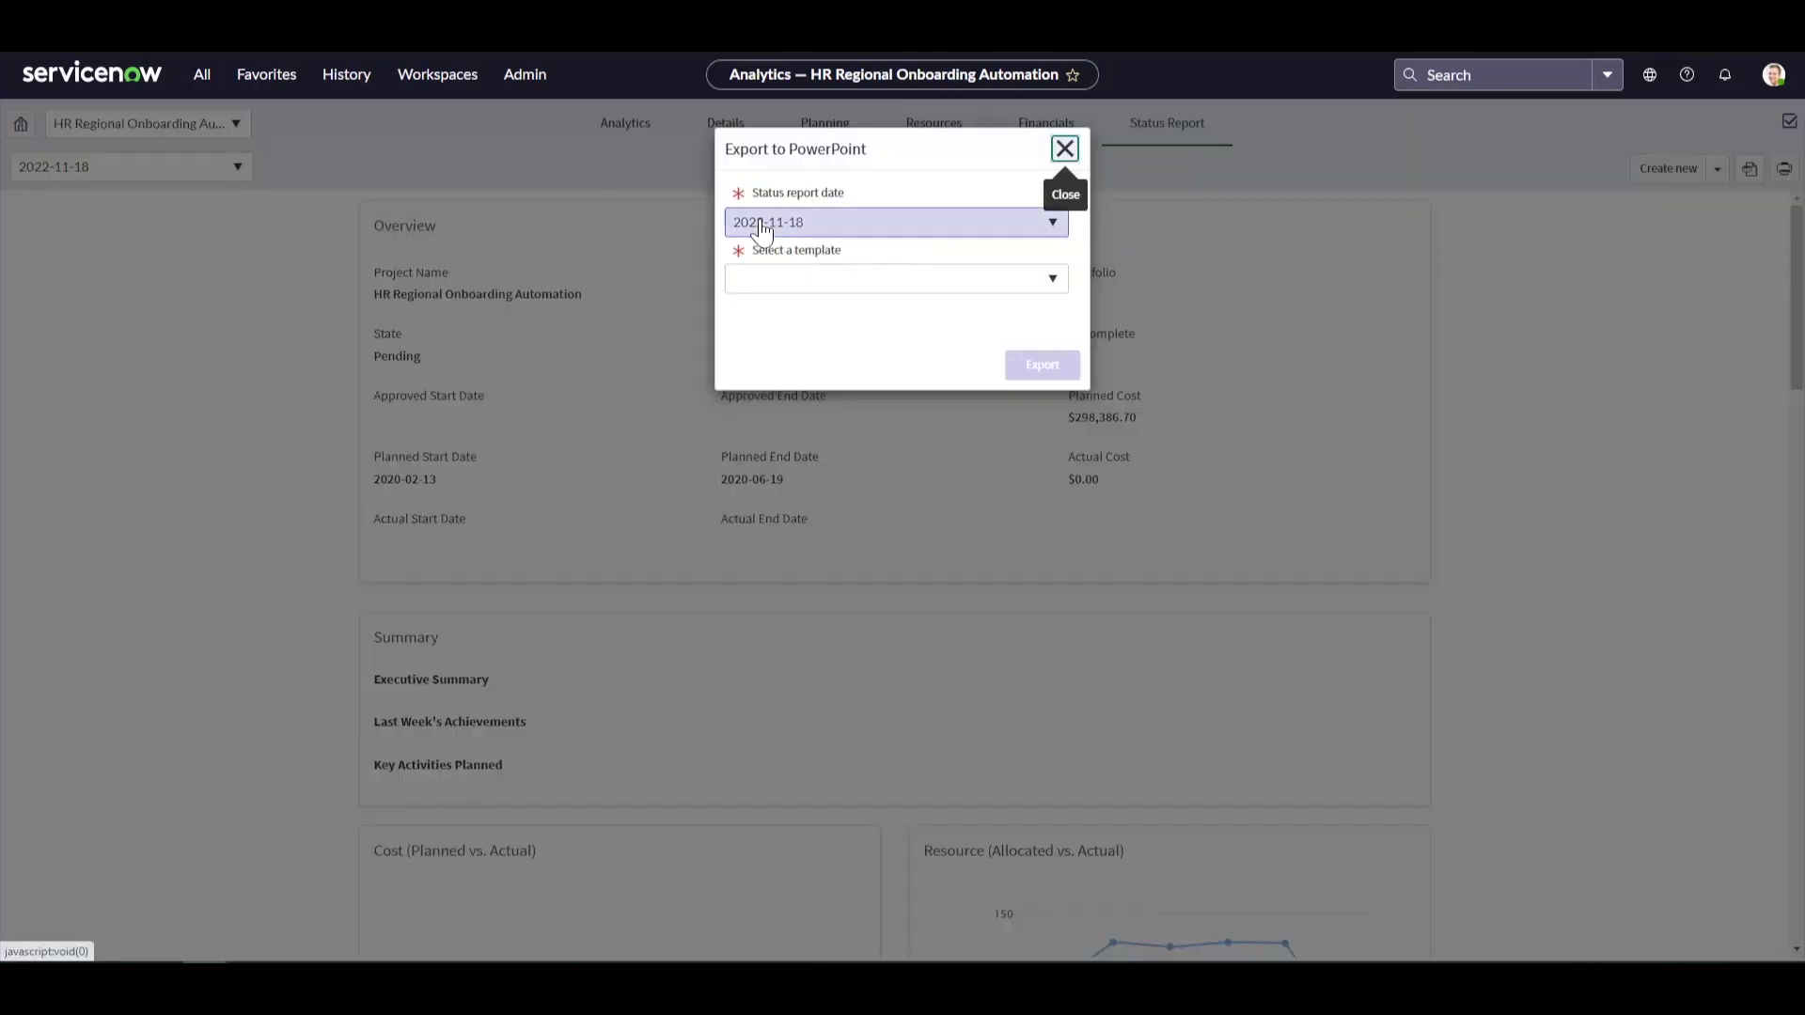
click(807, 286)
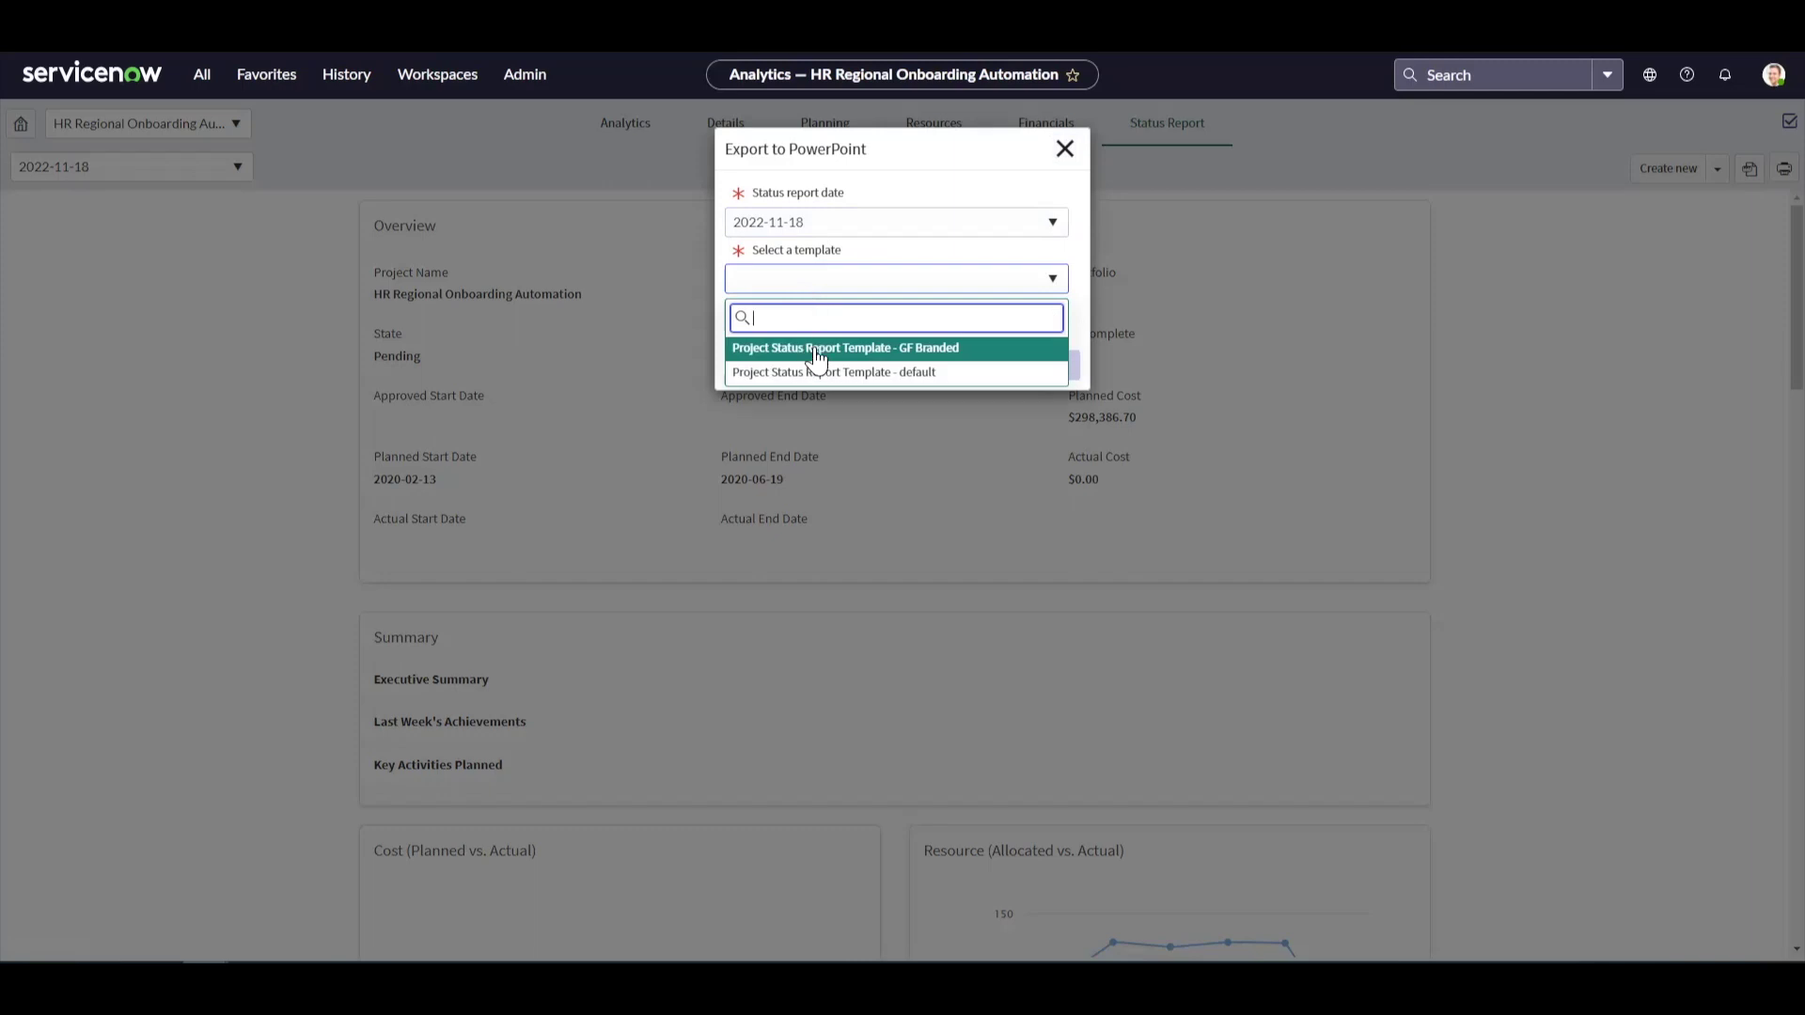
click(815, 348)
click(1043, 368)
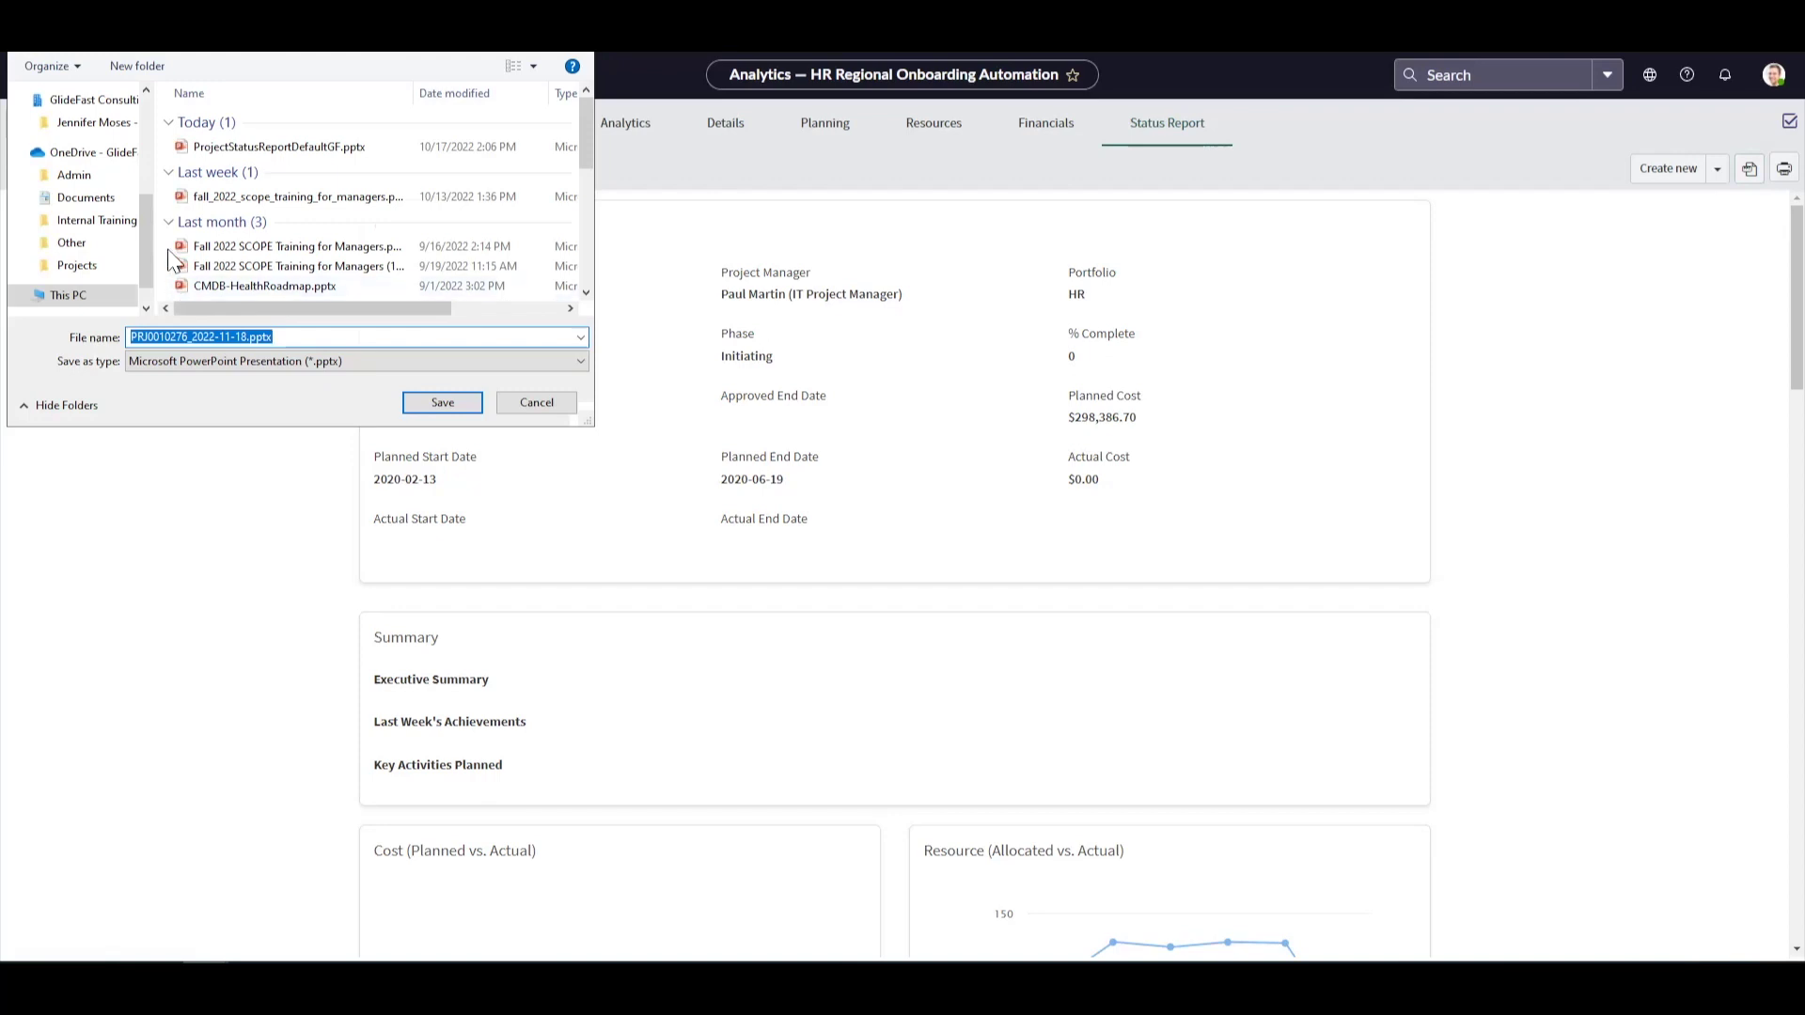
- Save the downloaded PRJ0010276_2022-11-18.pptx and load it in PowerPoint
click(436, 402)
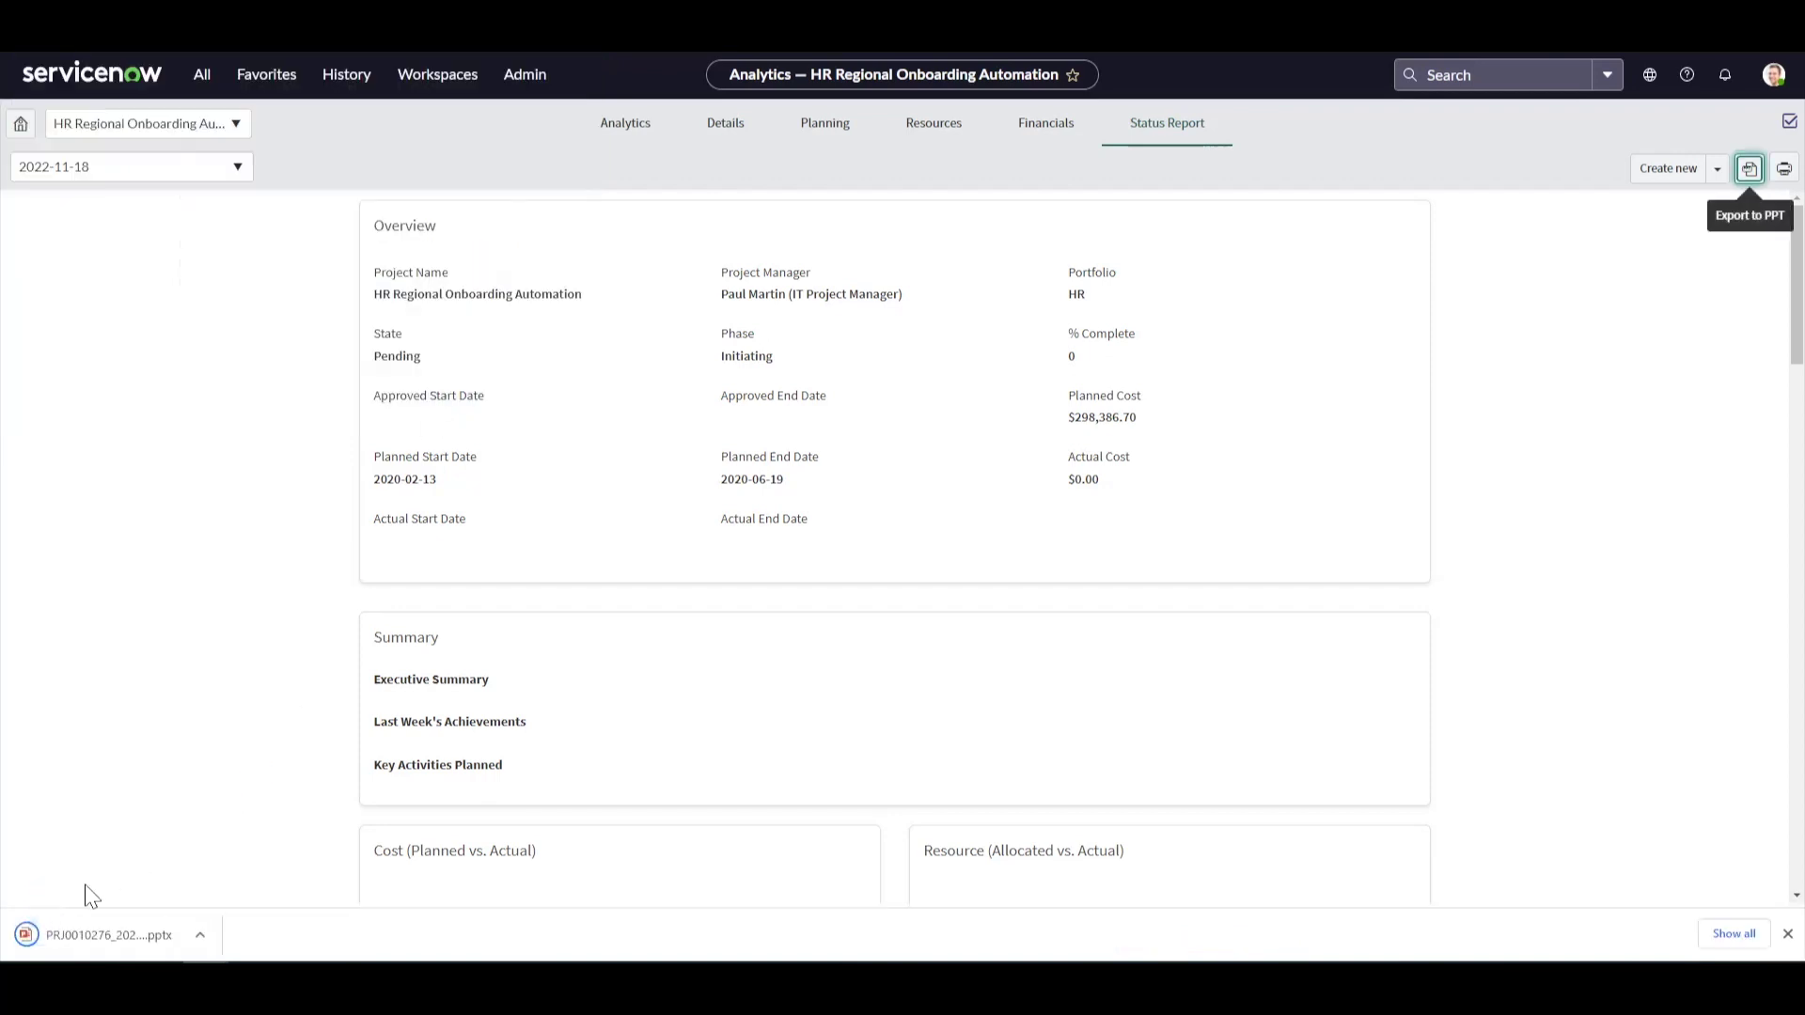
click(99, 938)
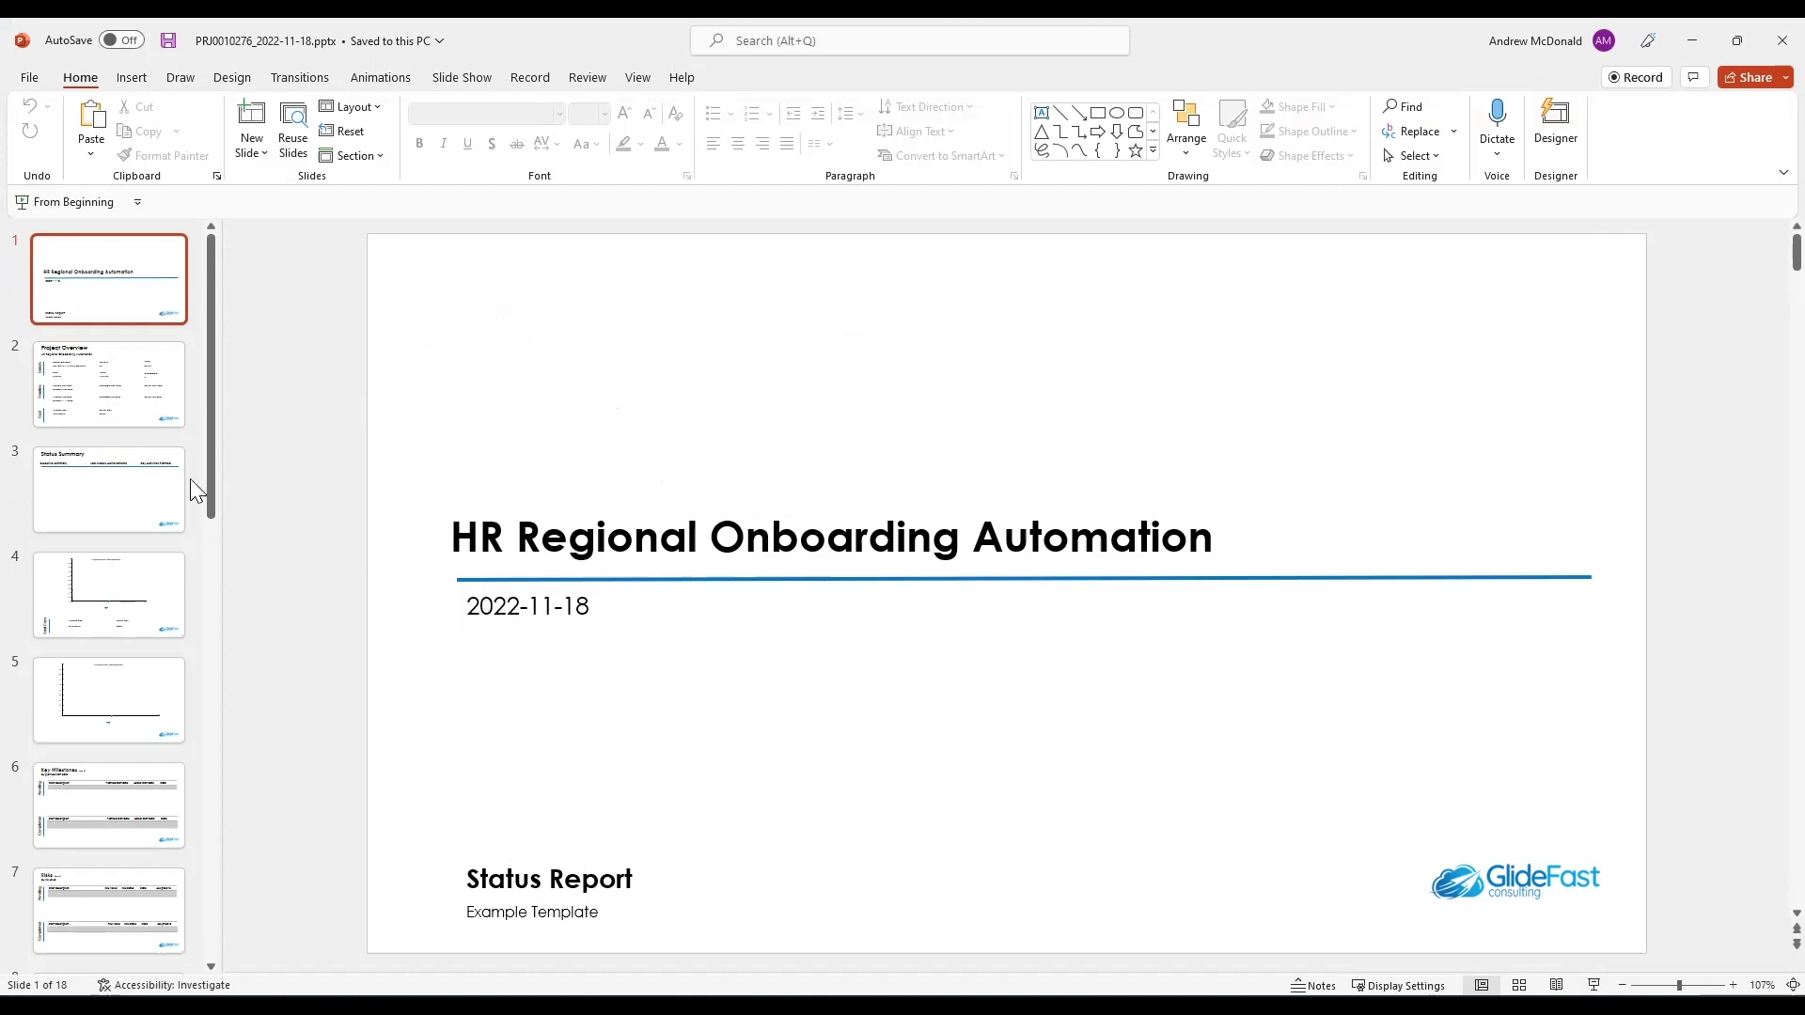
- View slide 2, the Project Overview for HR Regional Onboarding Automation
click(113, 390)
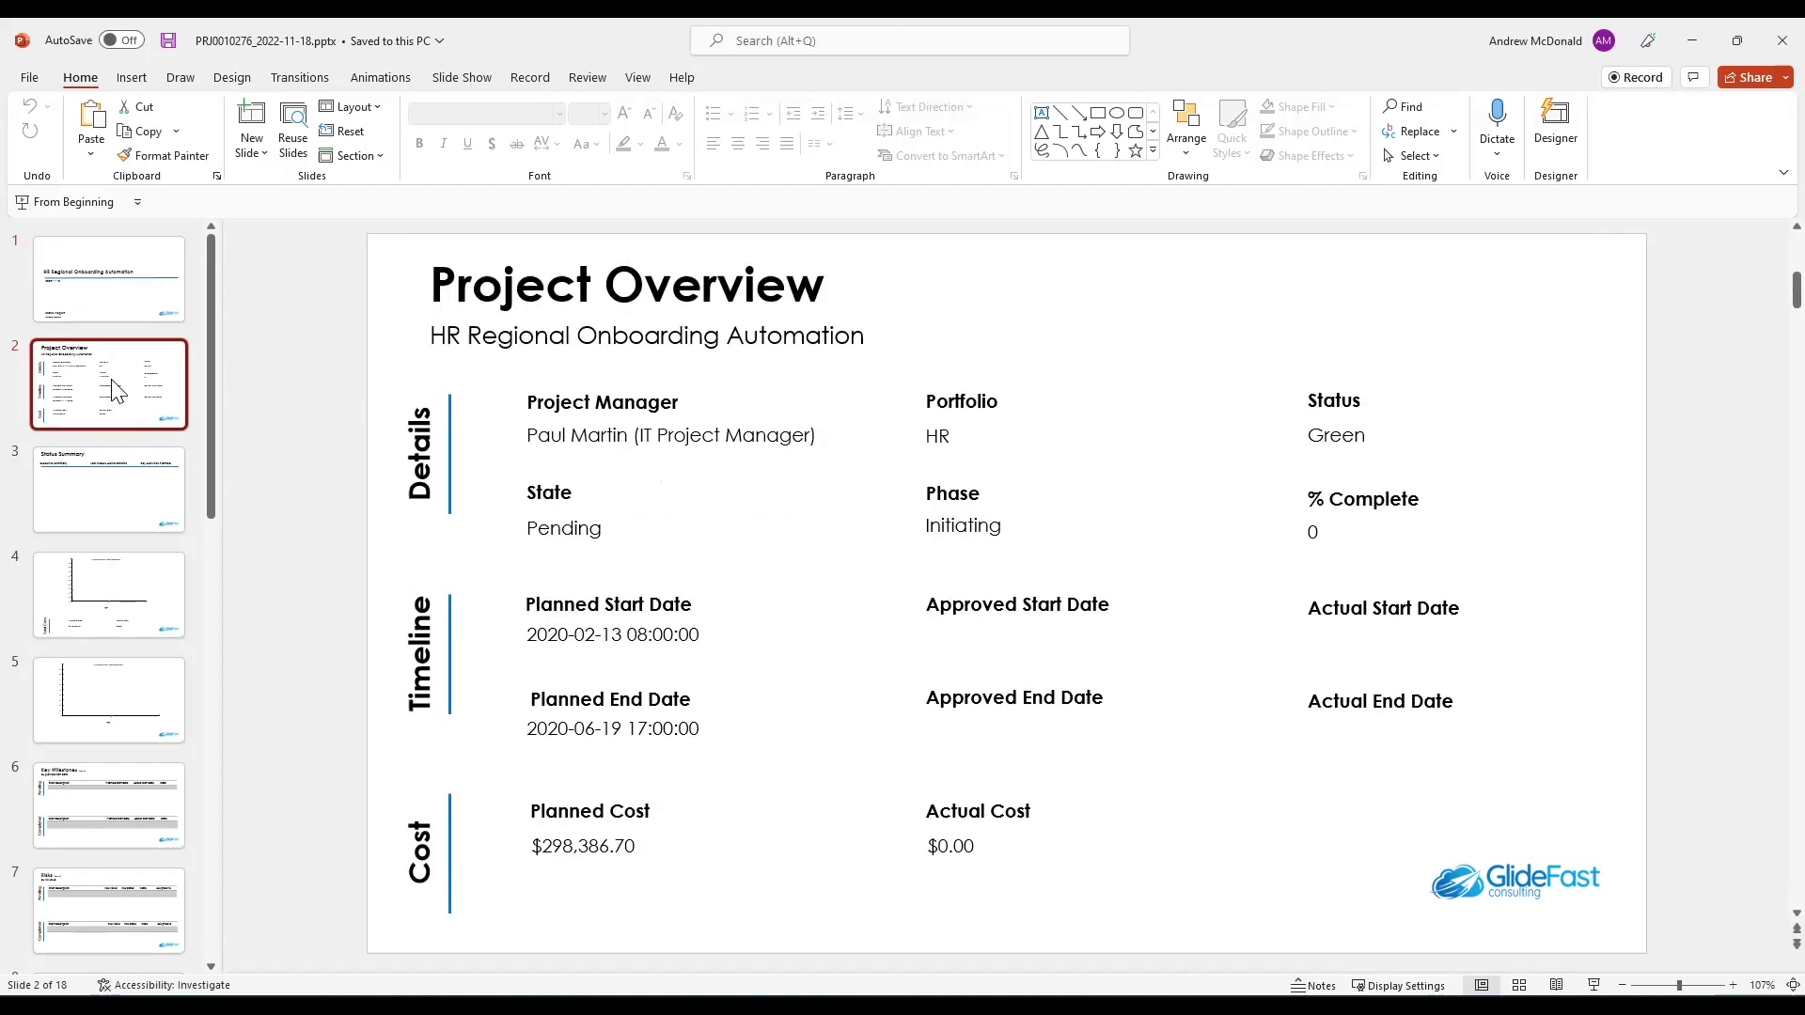